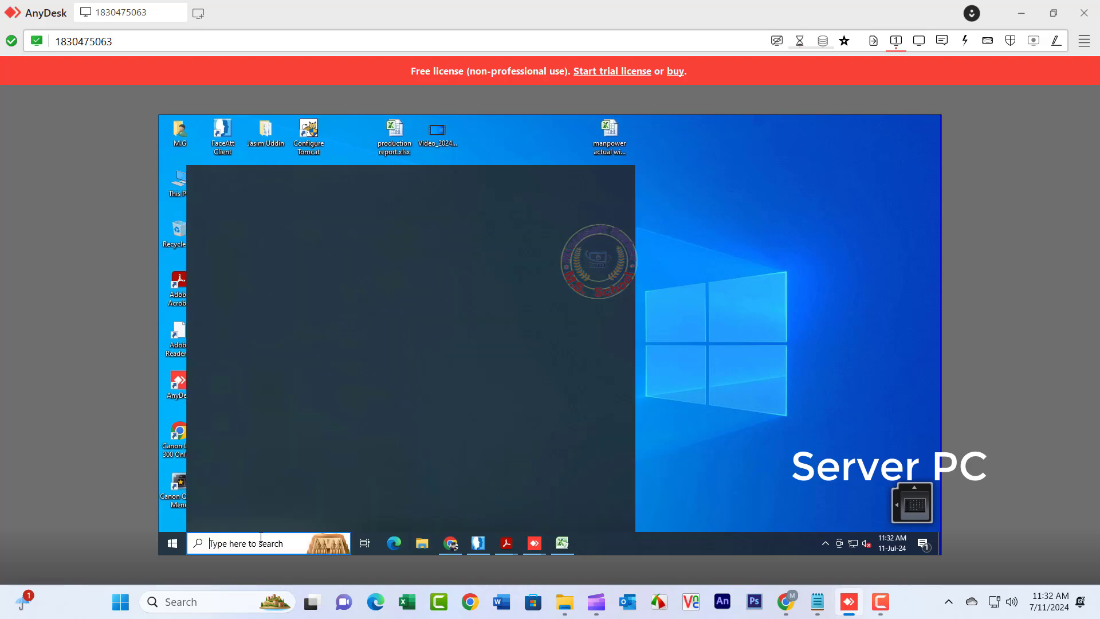
# Open Control Panel via search, switch View by to Small icons, and open Devices and Printers
pyautogui.write('con')
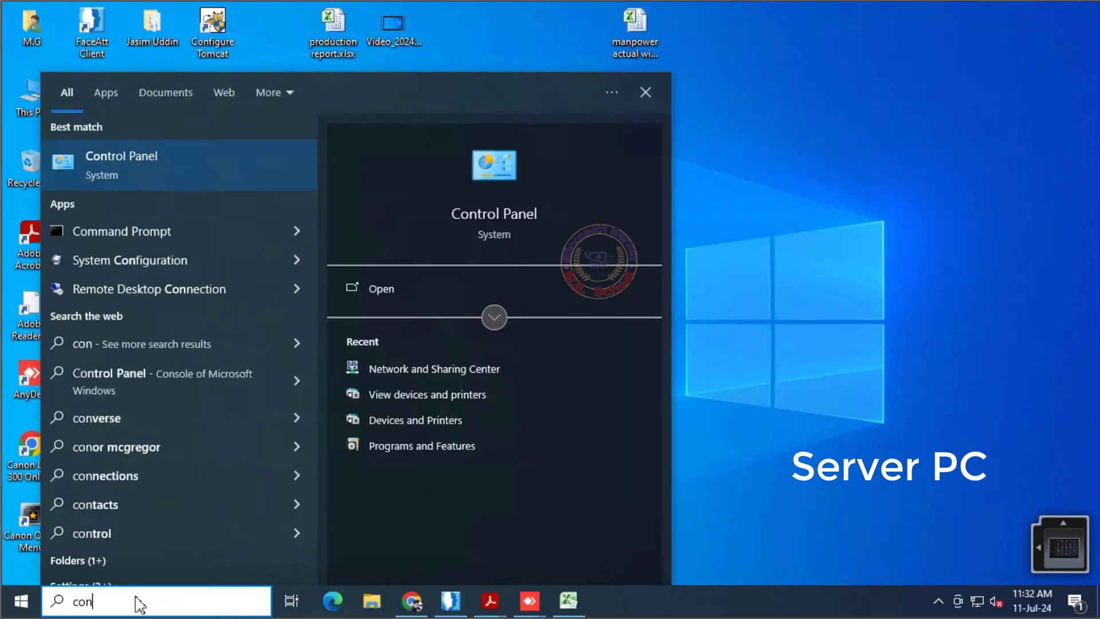
pyautogui.click(135, 155)
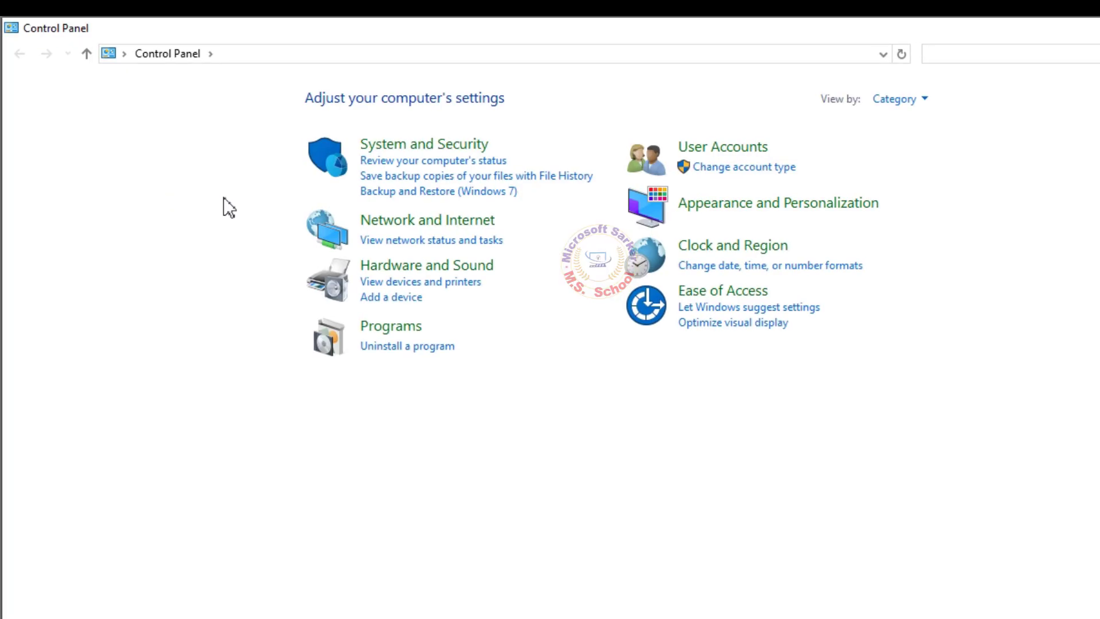
pyautogui.click(912, 101)
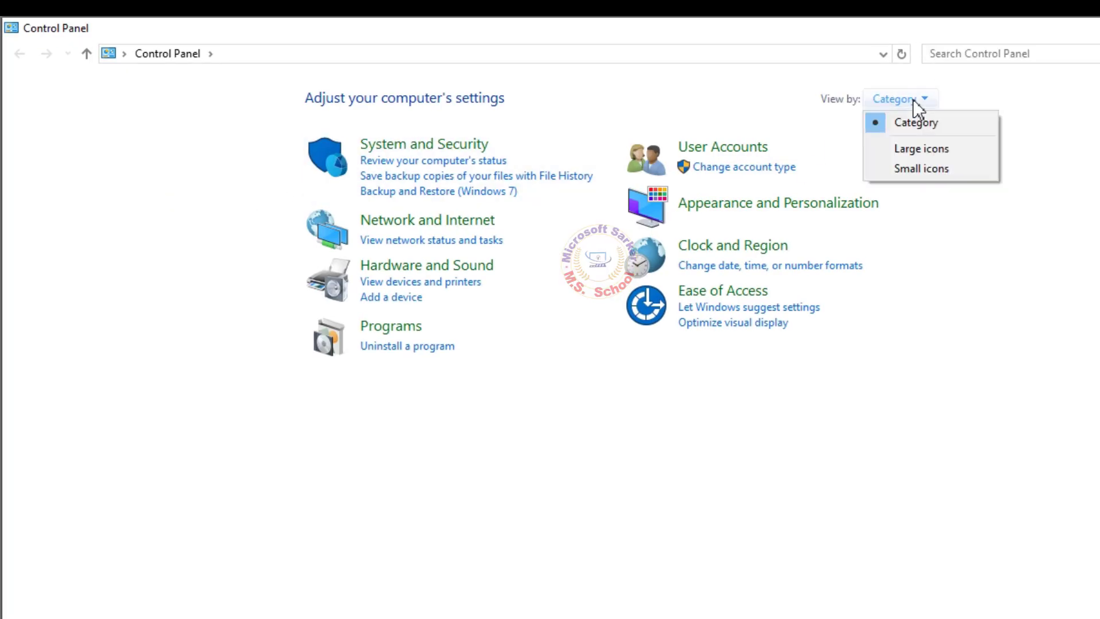
pyautogui.click(914, 166)
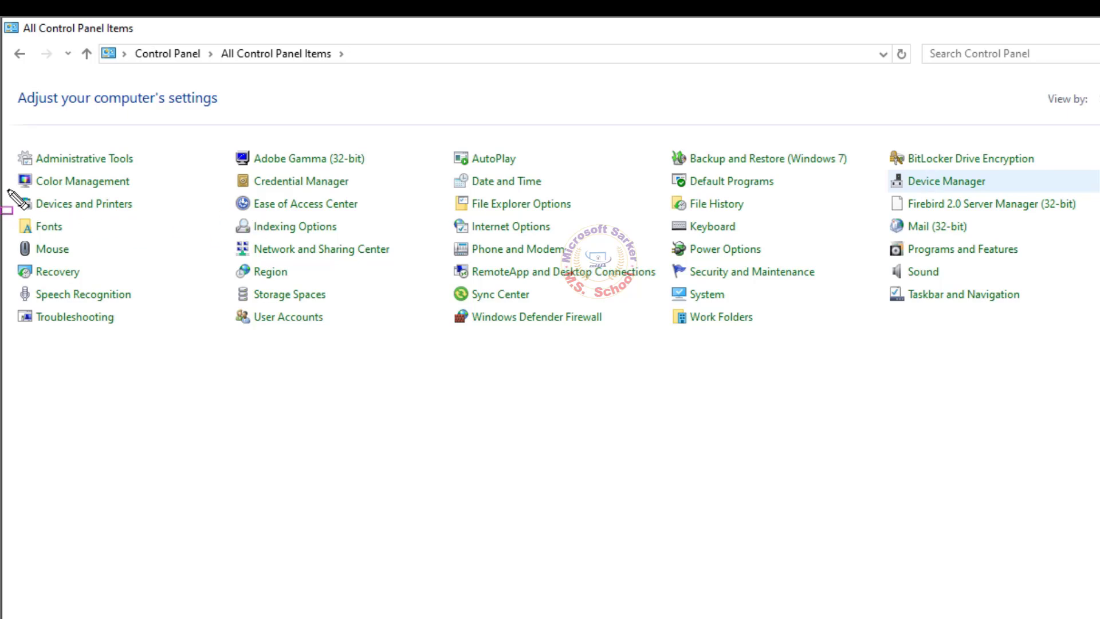
pyautogui.moveTo(8, 190); pyautogui.dragTo(152, 215)
pyautogui.press('Escape')
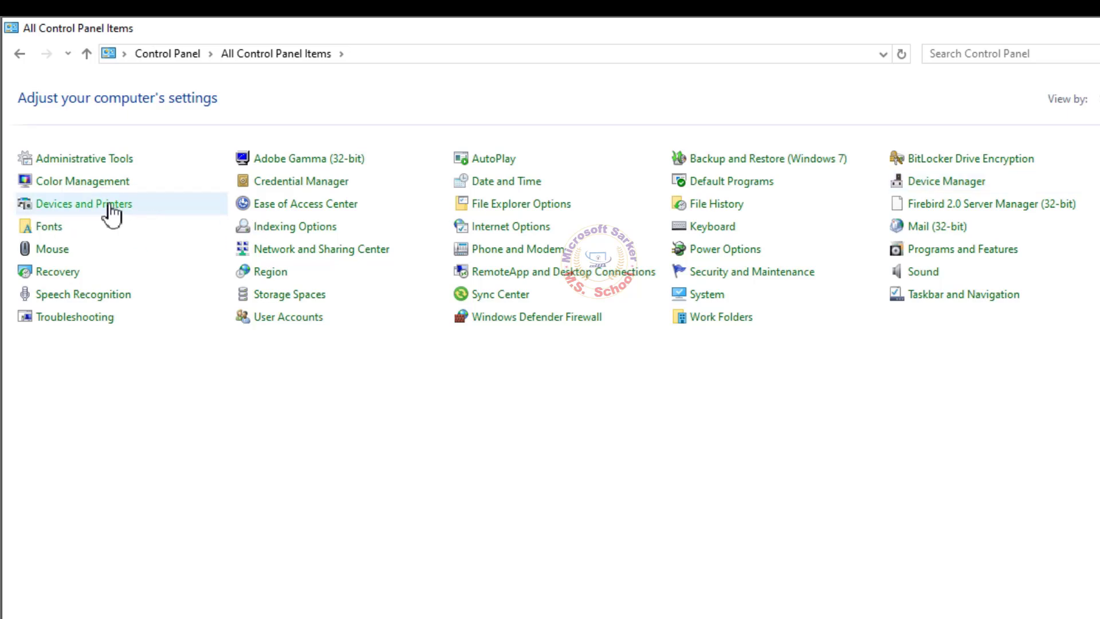
pyautogui.click(111, 206)
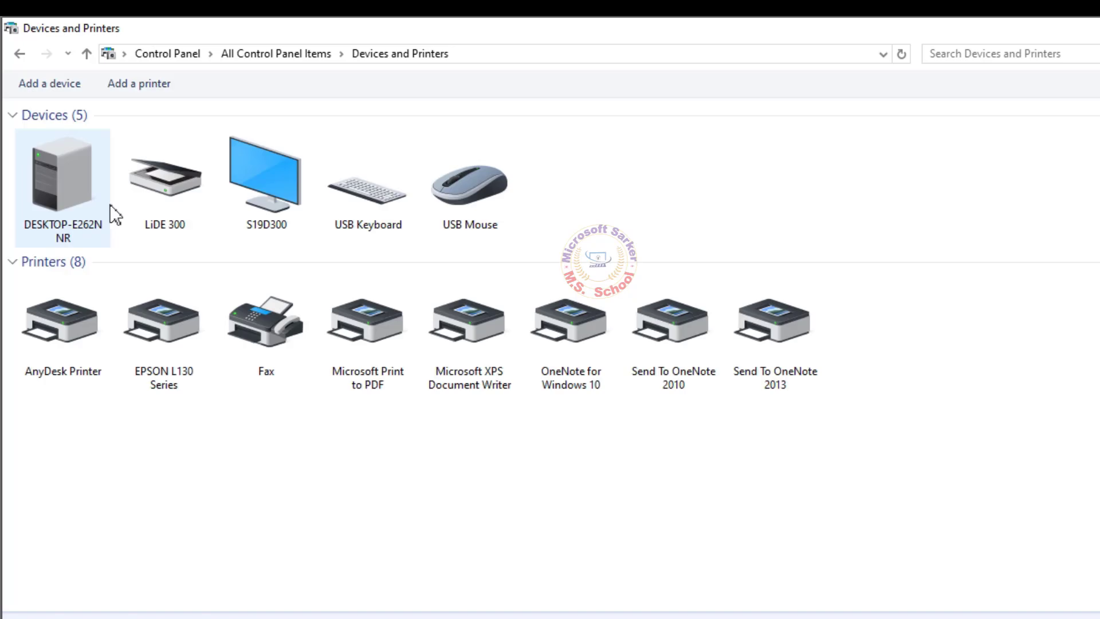
# Open the printer properties of the EPSON L130 Series printer
pyautogui.moveTo(164, 384)
pyautogui.hotkey('ctrl', '2')
pyautogui.moveTo(112, 290)
pyautogui.mouseDown()
pyautogui.moveTo(191, 417)
pyautogui.moveTo(210, 410)
pyautogui.mouseUp()
pyautogui.press('Escape')
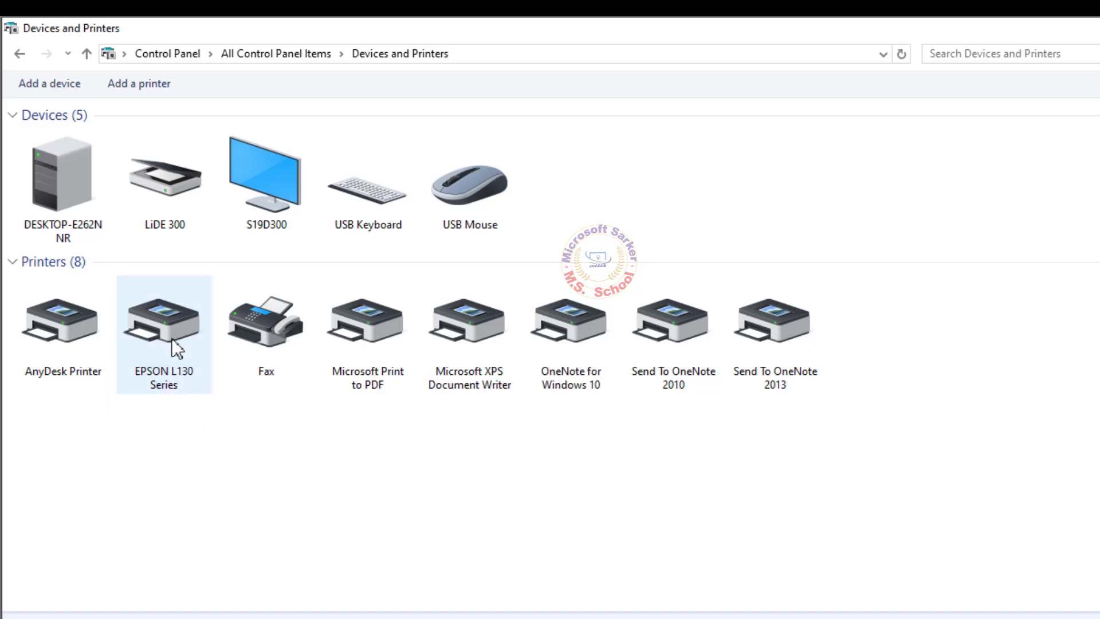
pyautogui.rightClick(169, 327)
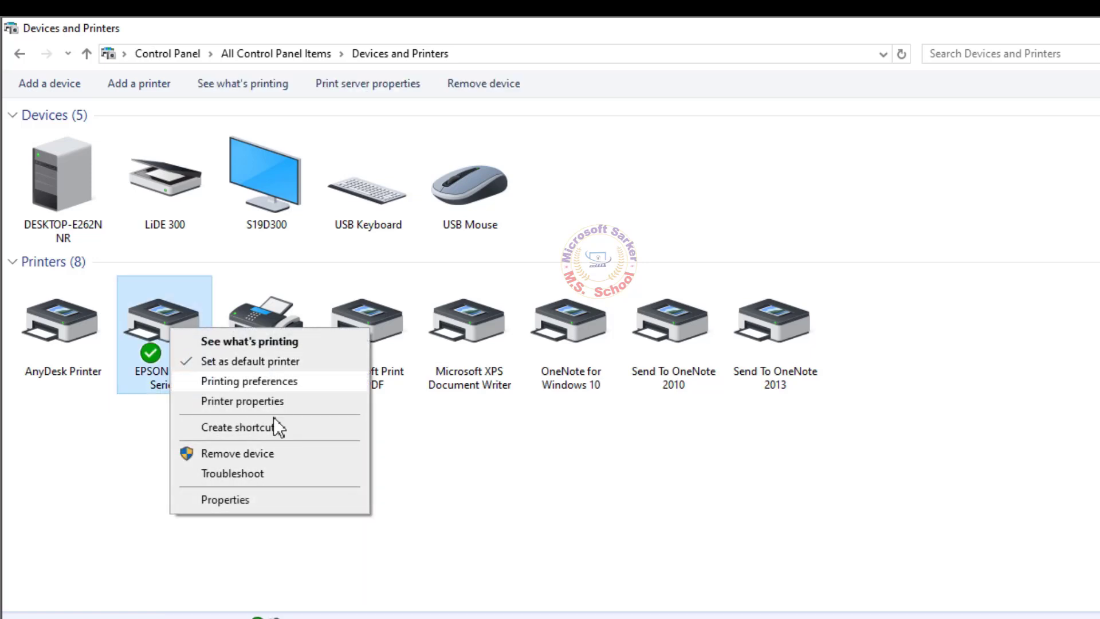
pyautogui.click(268, 402)
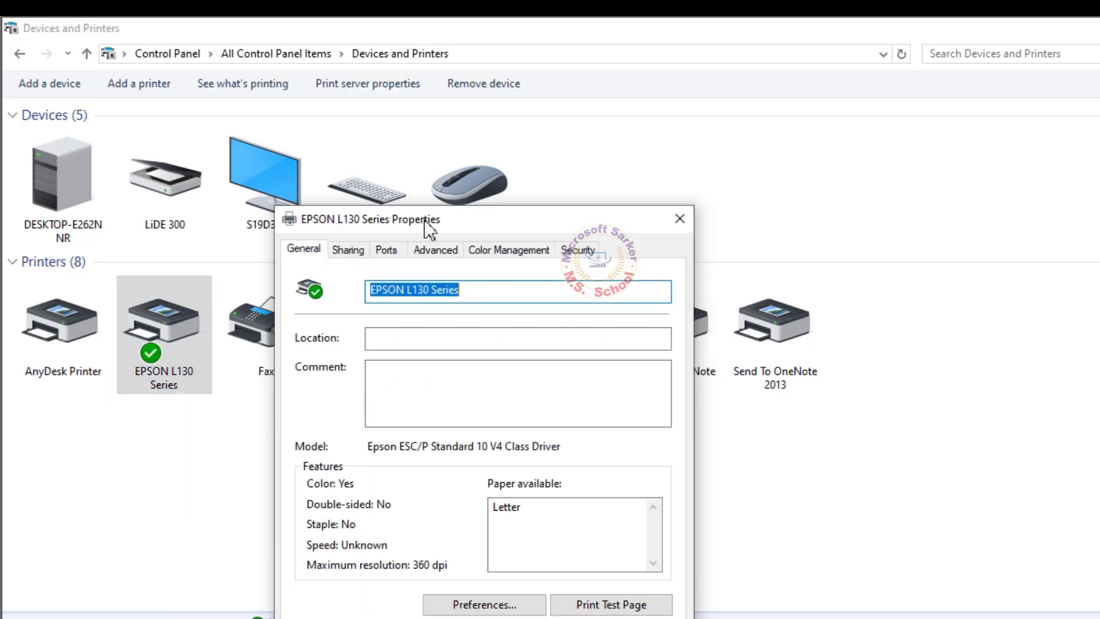
# On the Sharing tab, enable Render print jobs on client computers and apply with OK
pyautogui.moveTo(423, 218); pyautogui.dragTo(419, 123)
pyautogui.click(352, 153)
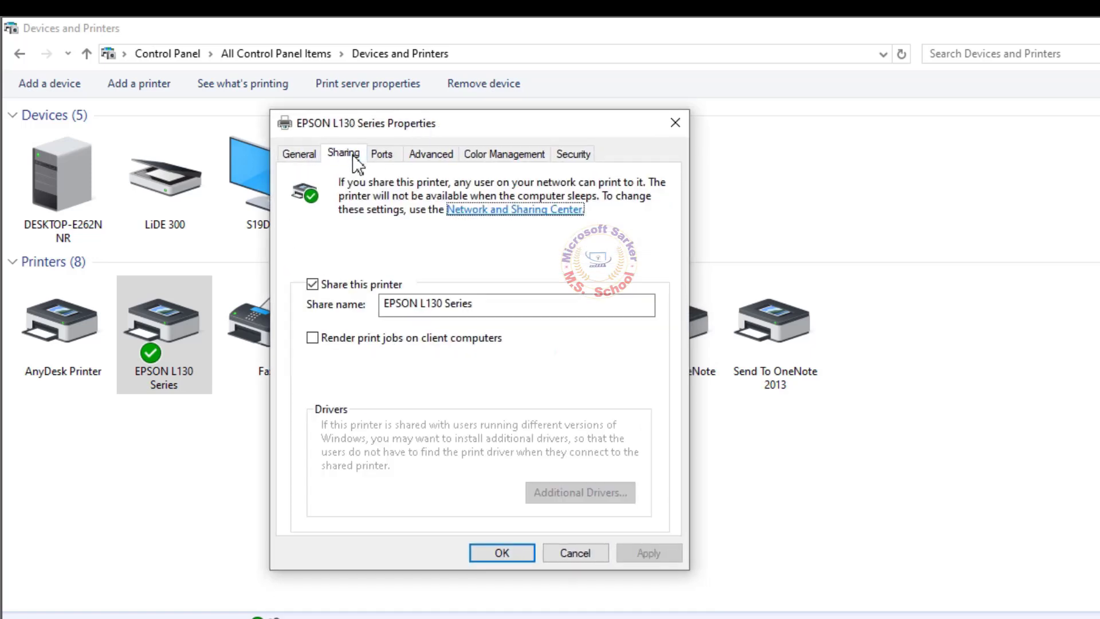
pyautogui.click(313, 338)
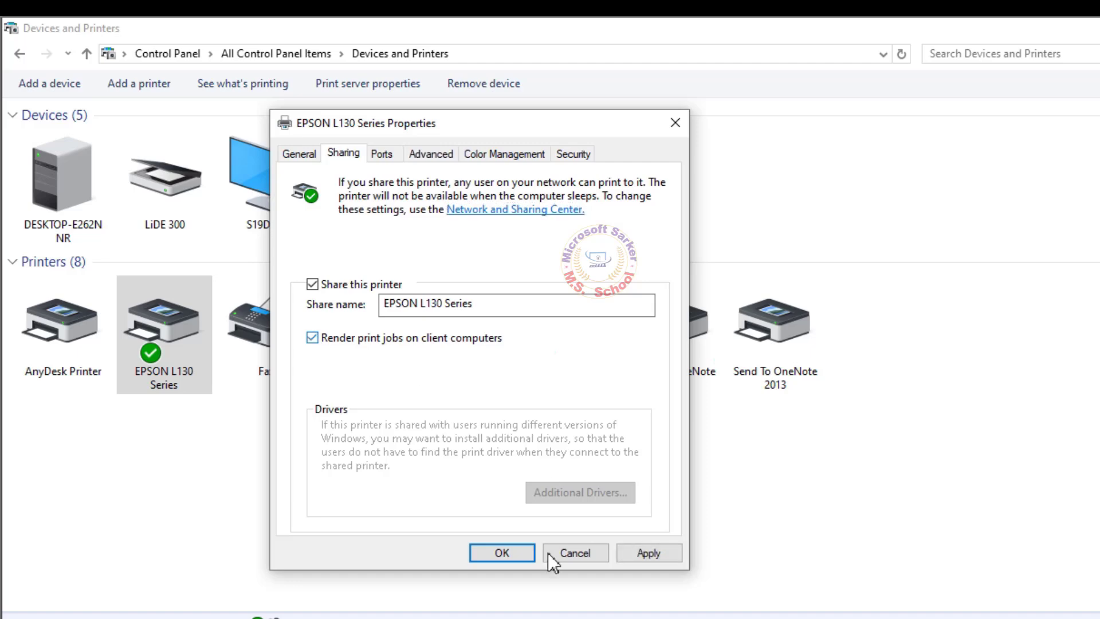
pyautogui.click(648, 552)
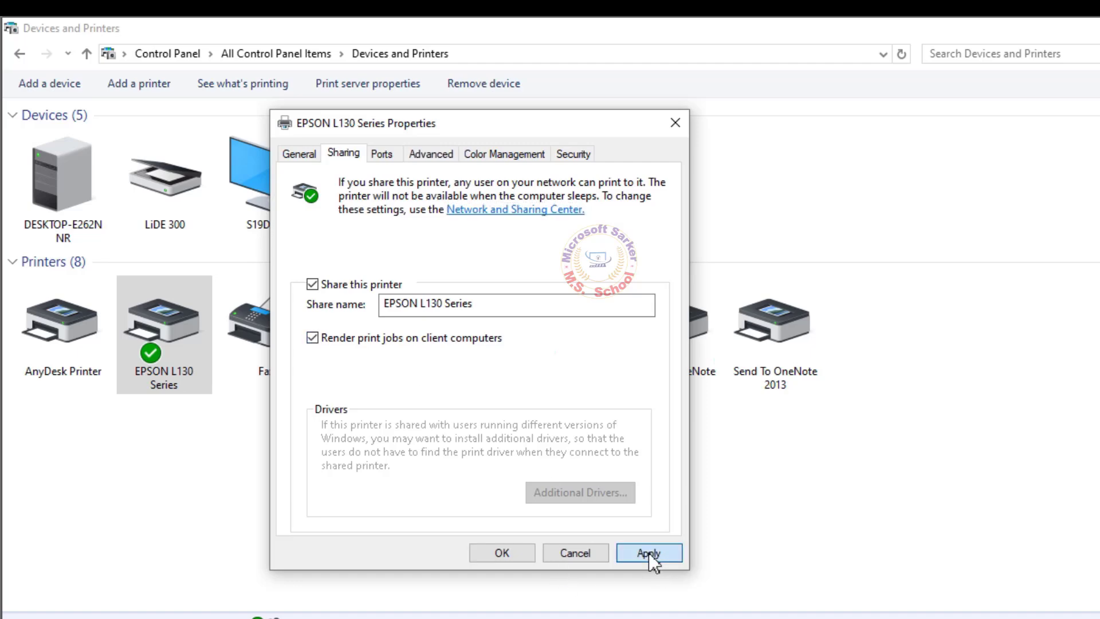
pyautogui.click(502, 553)
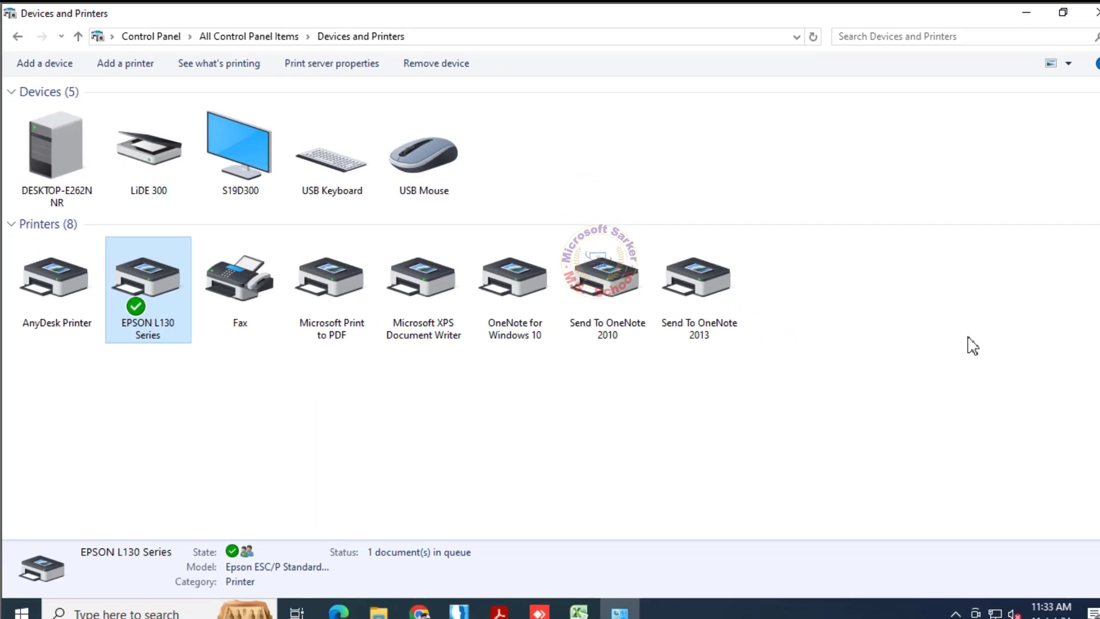
# Close Devices and Printers and open Windows Security's Firewall & network protection page
pyautogui.click(1080, 12)
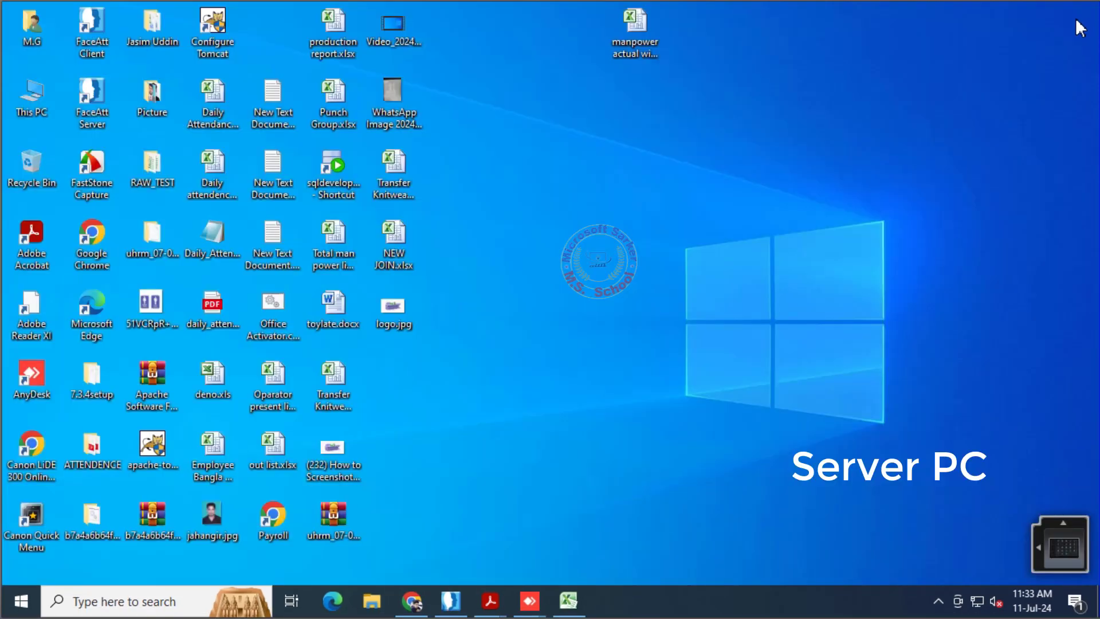
pyautogui.click(938, 602)
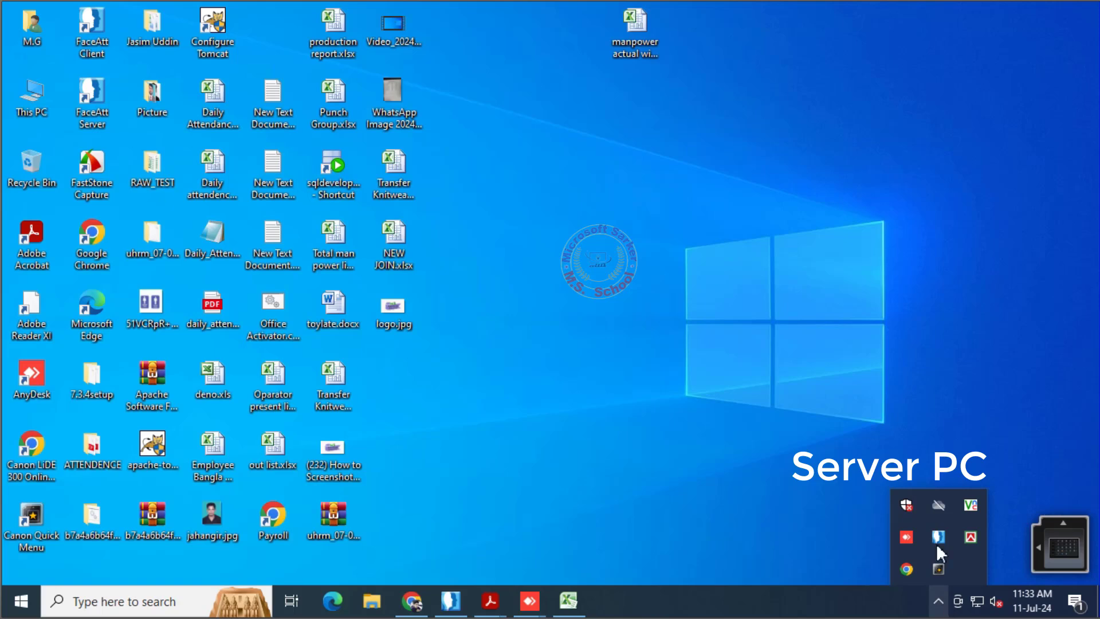
pyautogui.click(906, 504)
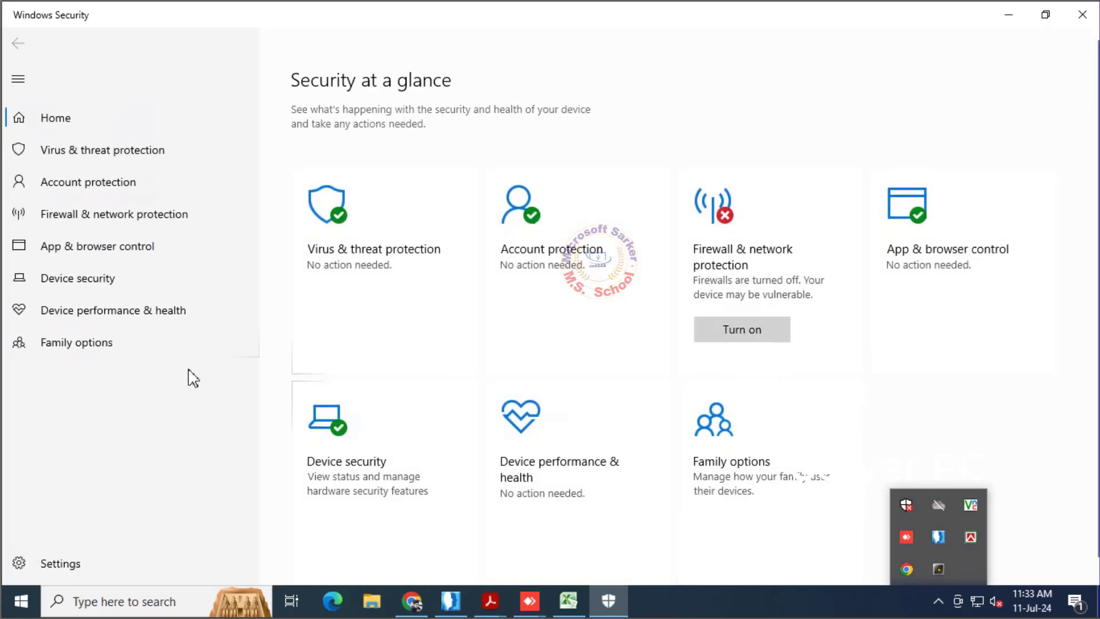
pyautogui.click(130, 216)
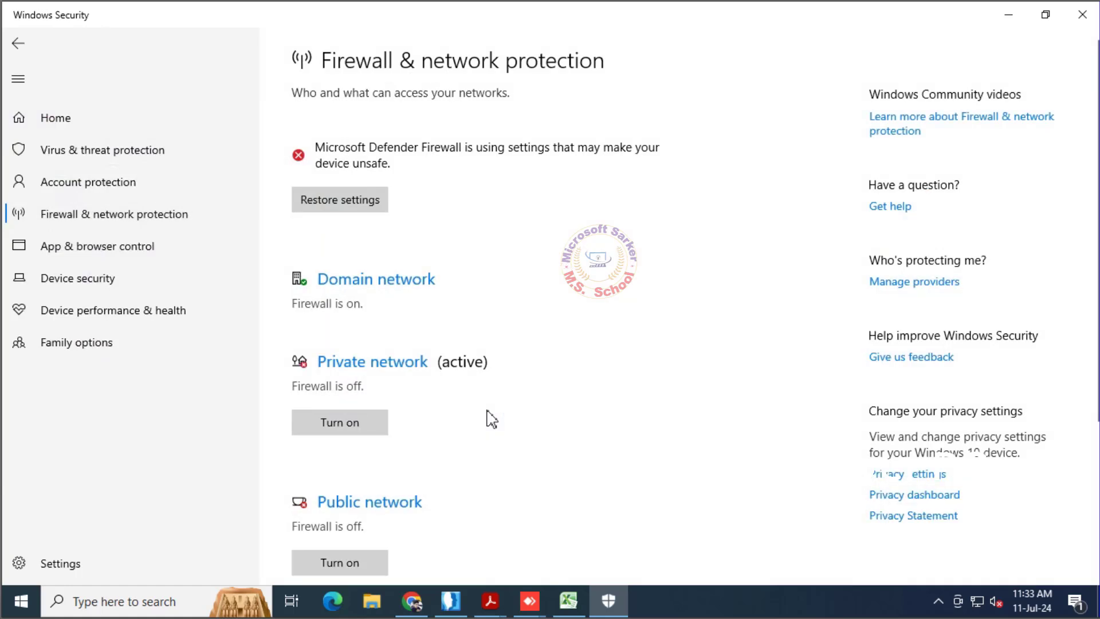
# Open the Private network firewall settings and decline the UAC prompt, leaving the firewall off
pyautogui.scroll(-4, 624, 410)
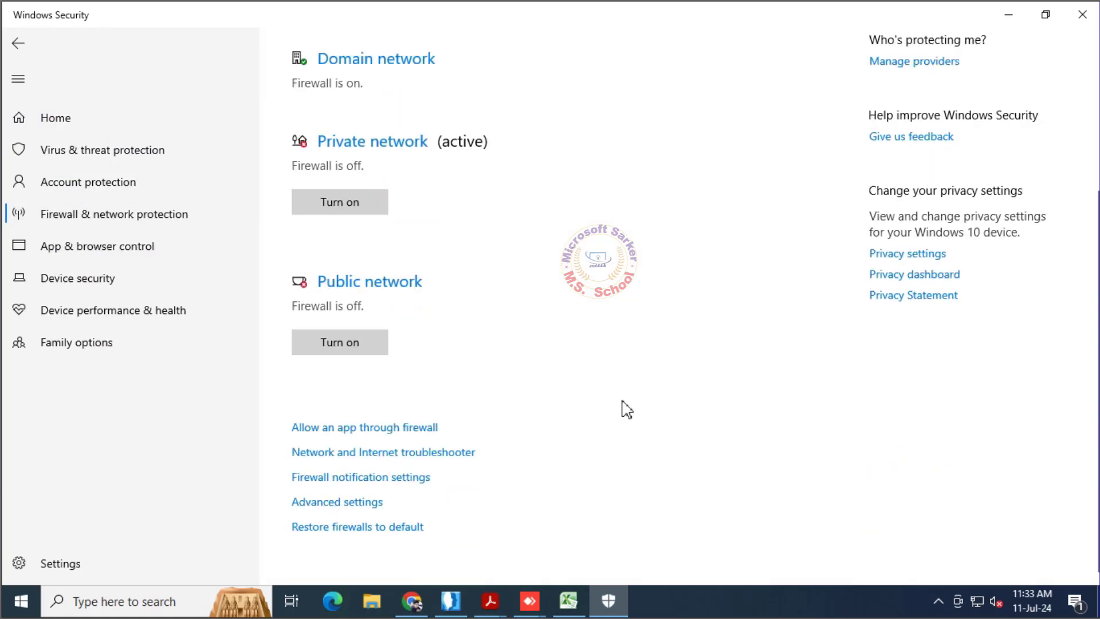
pyautogui.scroll(2, 626, 409)
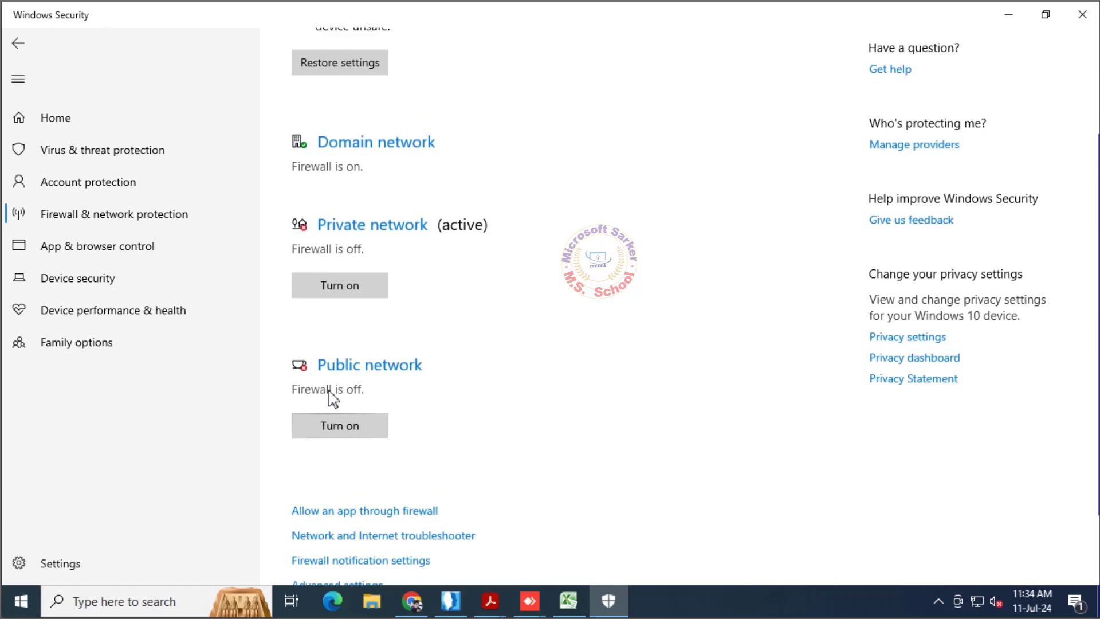
pyautogui.scroll(1, 403, 223)
pyautogui.click(403, 229)
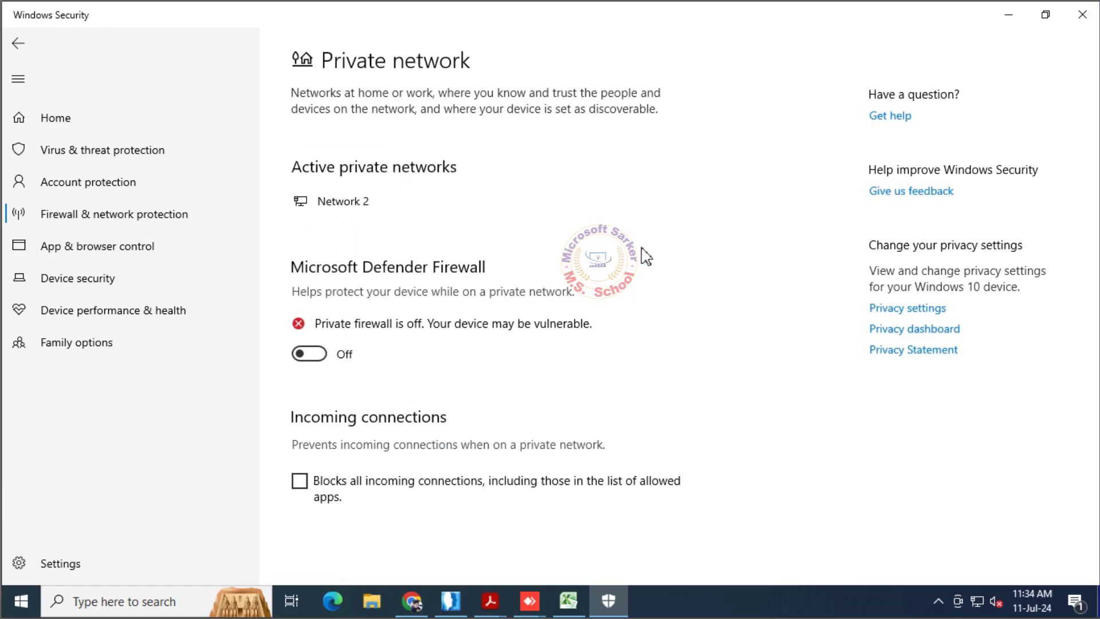
pyautogui.click(311, 355)
pyautogui.click(657, 411)
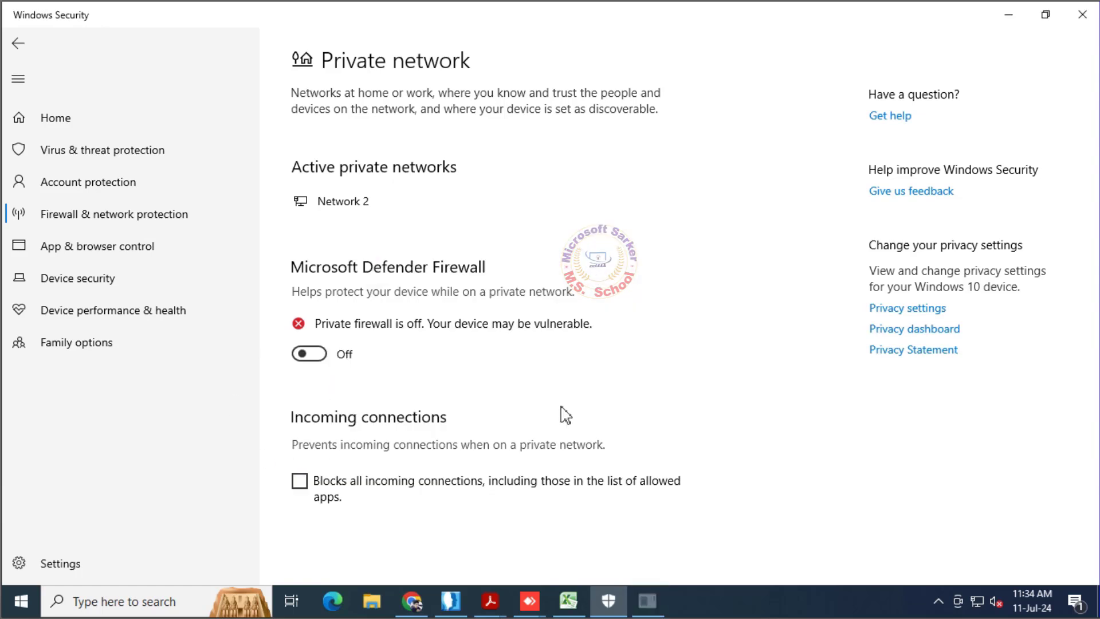
# Close Windows Security and open Network & Internet settings from the network tray icon
pyautogui.click(1083, 23)
pyautogui.rightClick(976, 598)
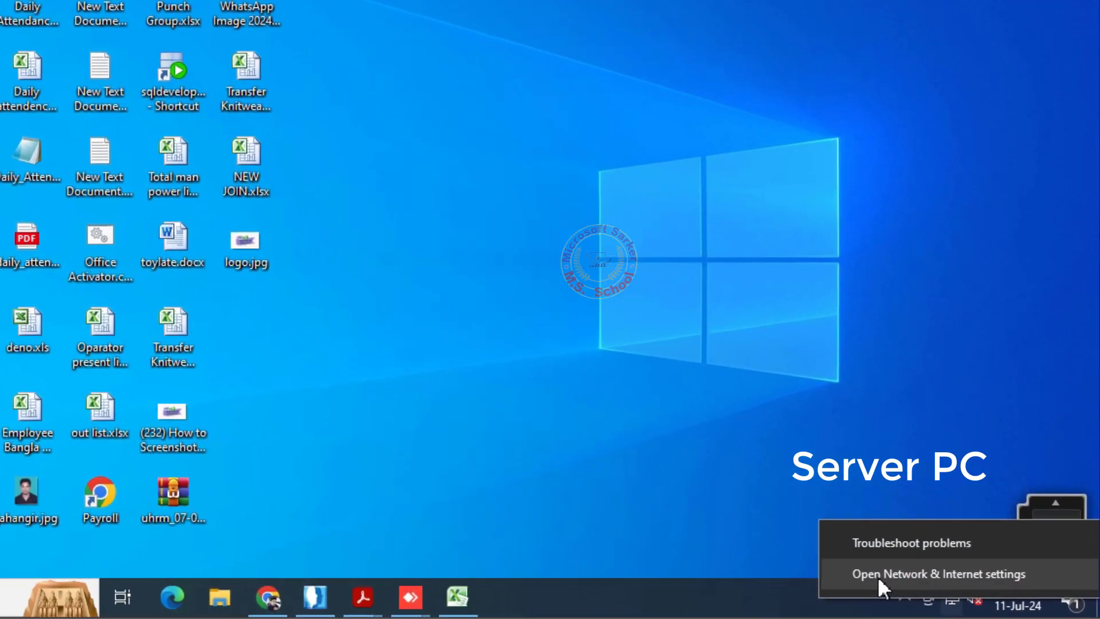
pyautogui.click(934, 573)
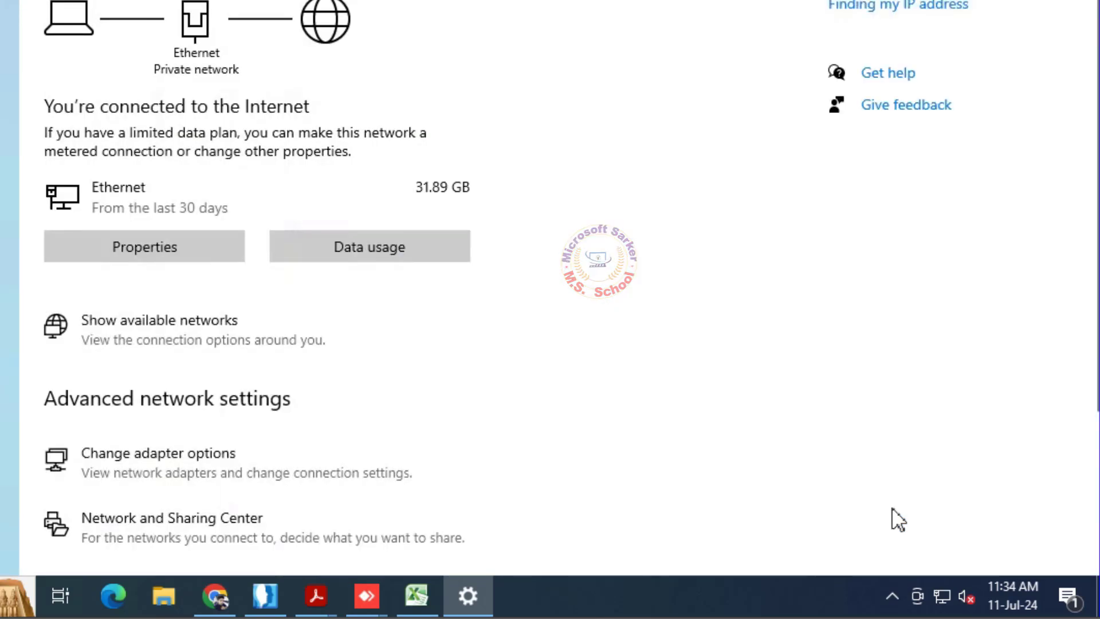
# Scroll down the network status page and open the Network and Sharing Center
pyautogui.scroll(-3, 916, 330)
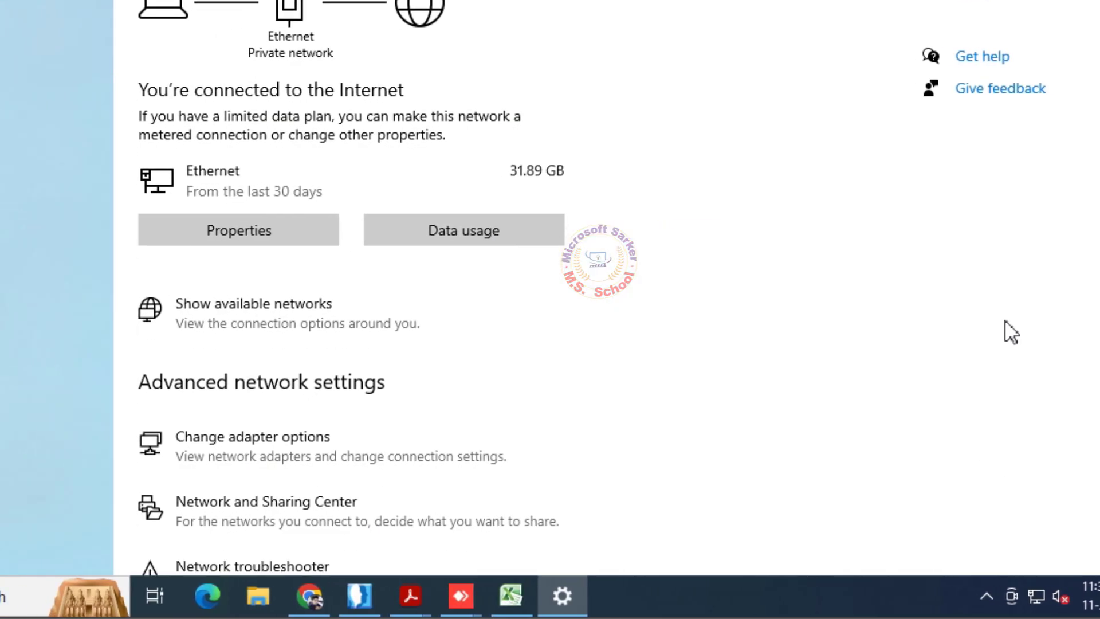
pyautogui.scroll(-2, 1011, 333)
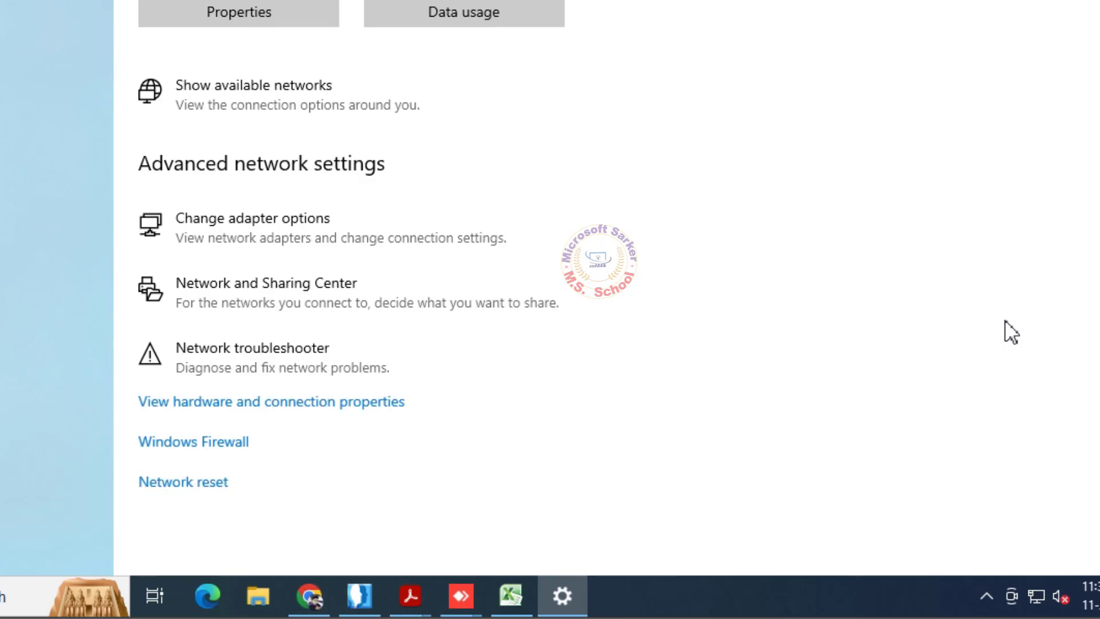
pyautogui.moveTo(137, 253); pyautogui.dragTo(599, 344)
pyautogui.click(266, 289)
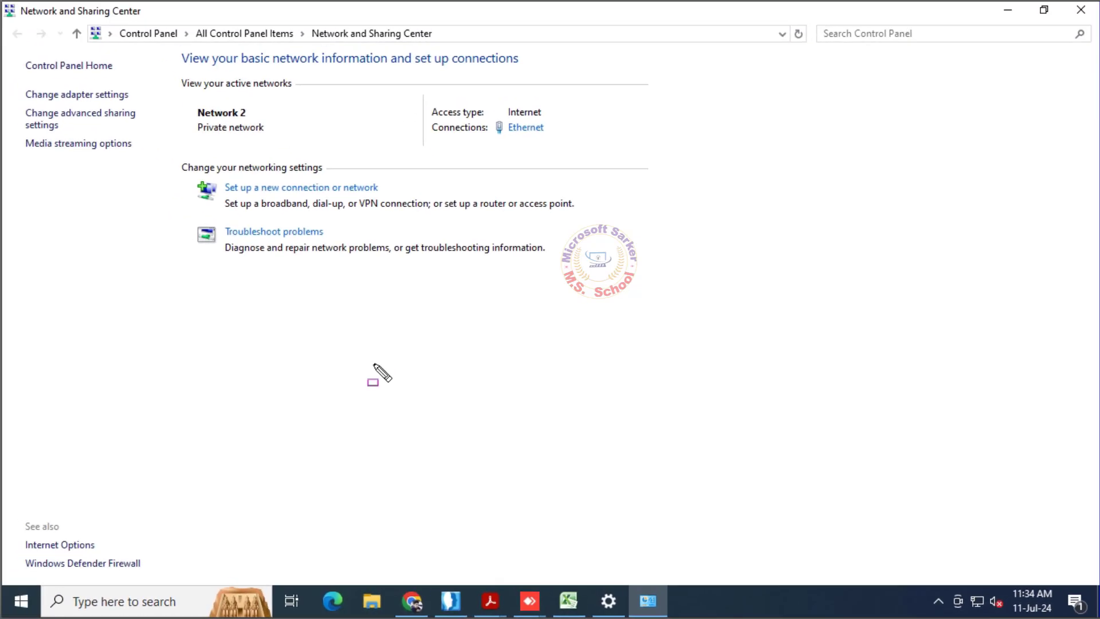
pyautogui.moveTo(19, 104)
pyautogui.mouseDown()
pyautogui.moveTo(75, 128)
pyautogui.moveTo(154, 135)
pyautogui.mouseUp()
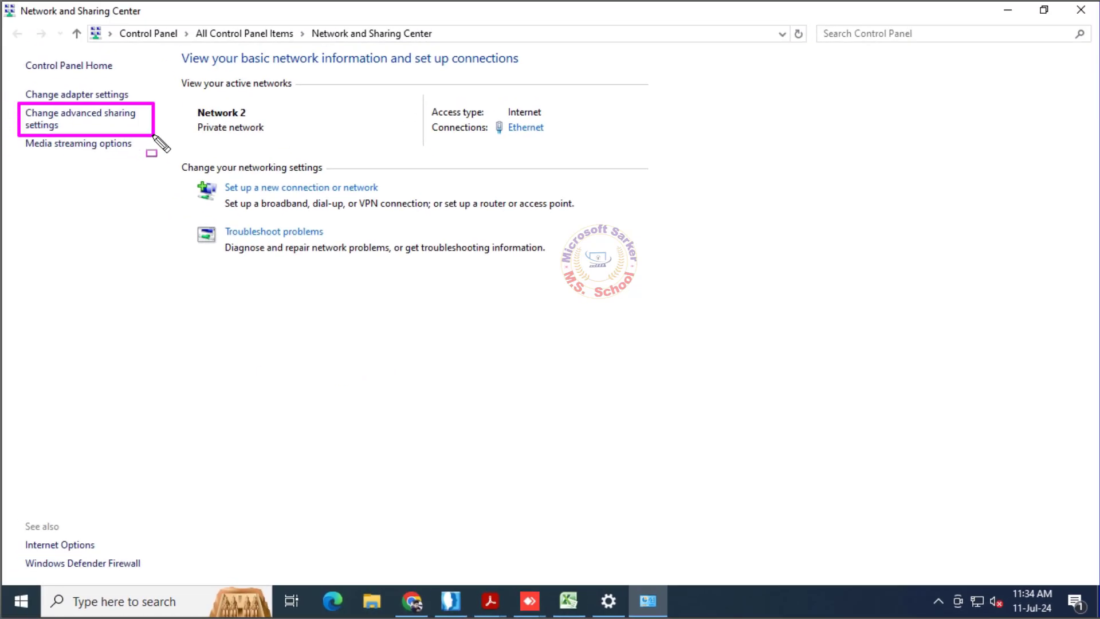
pyautogui.press('Escape')
# In Advanced sharing settings, expand All Networks and keep password protected sharing turned off
pyautogui.click(93, 119)
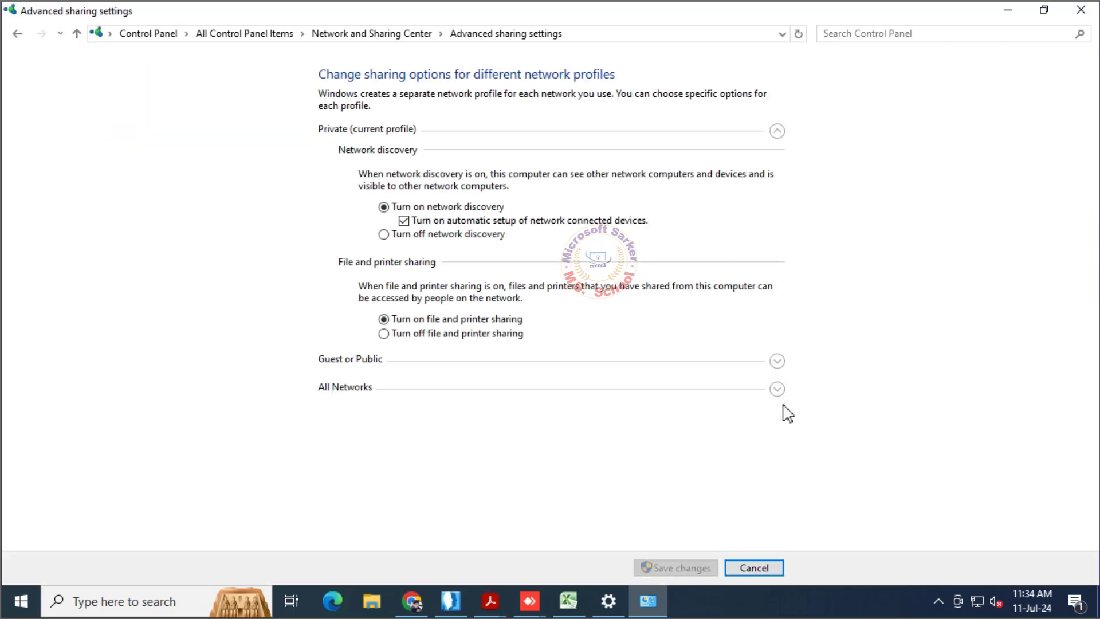
pyautogui.moveTo(304, 374); pyautogui.dragTo(859, 413)
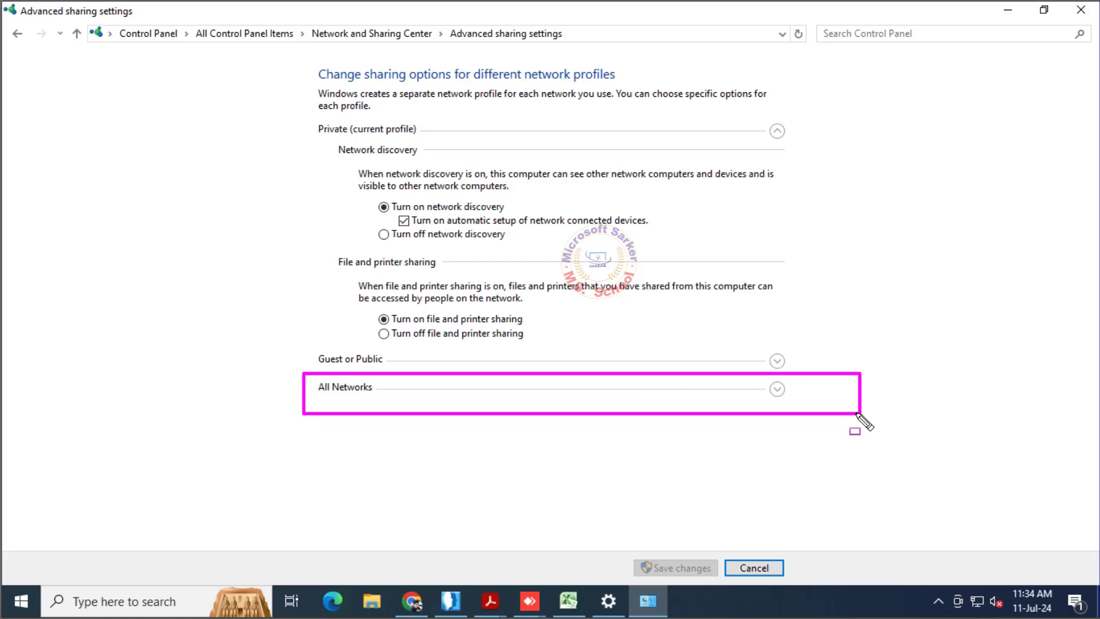
pyautogui.press('Escape')
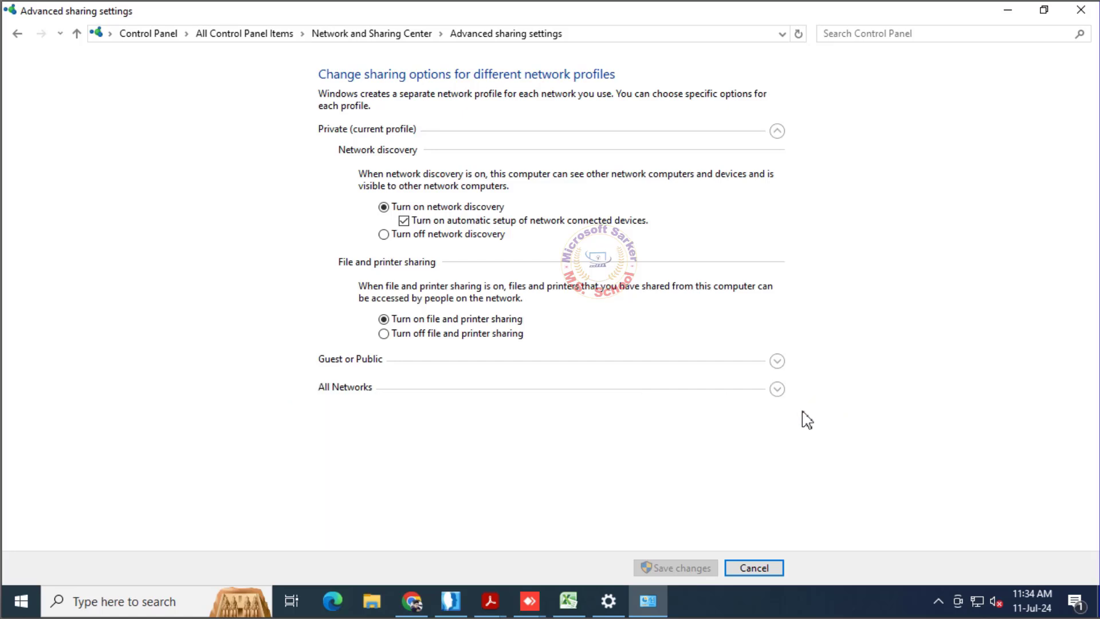
pyautogui.click(776, 389)
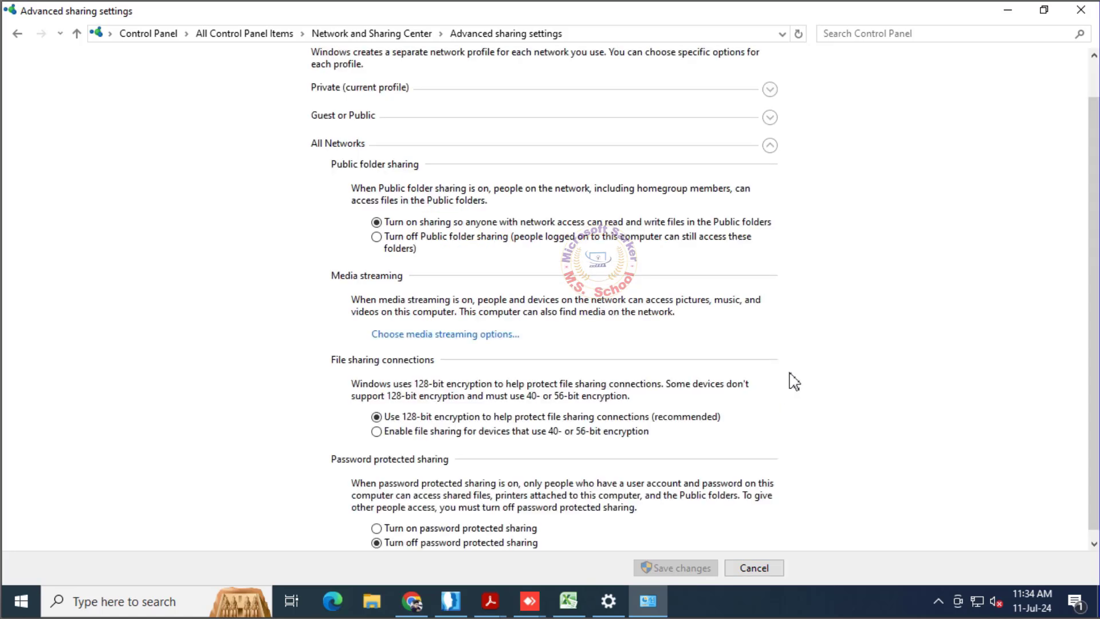
pyautogui.scroll(-1, 805, 362)
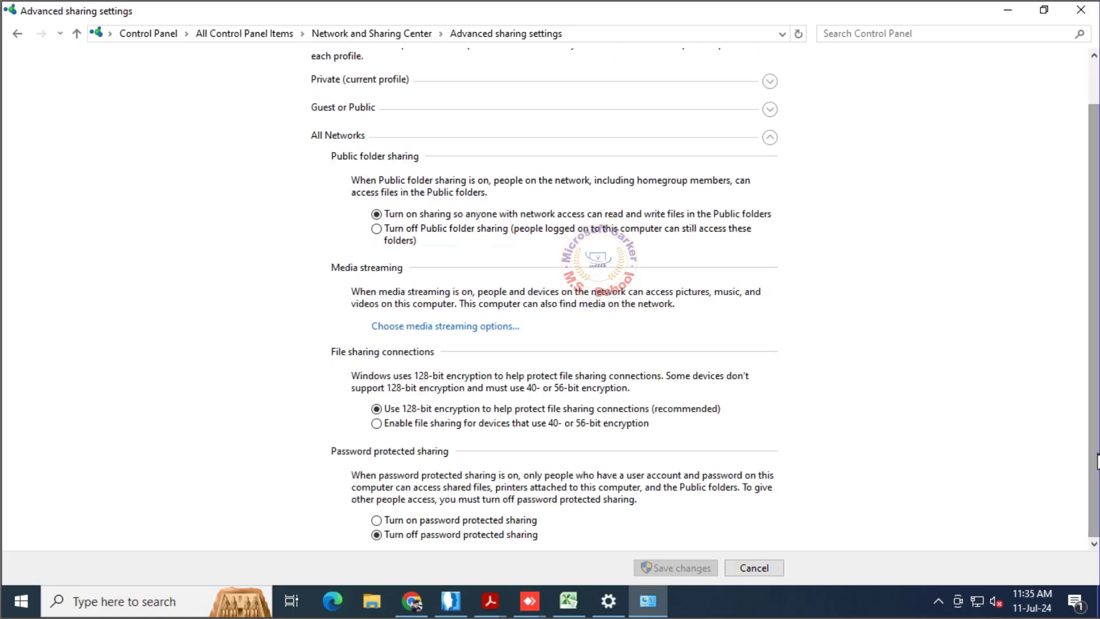
pyautogui.click(377, 520)
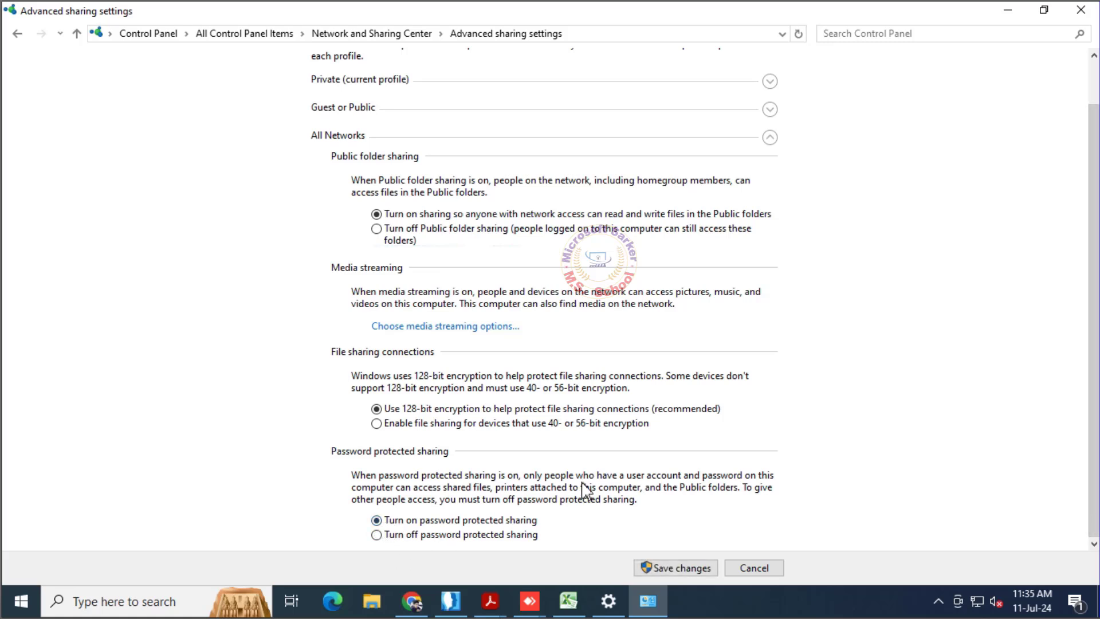
pyautogui.click(377, 534)
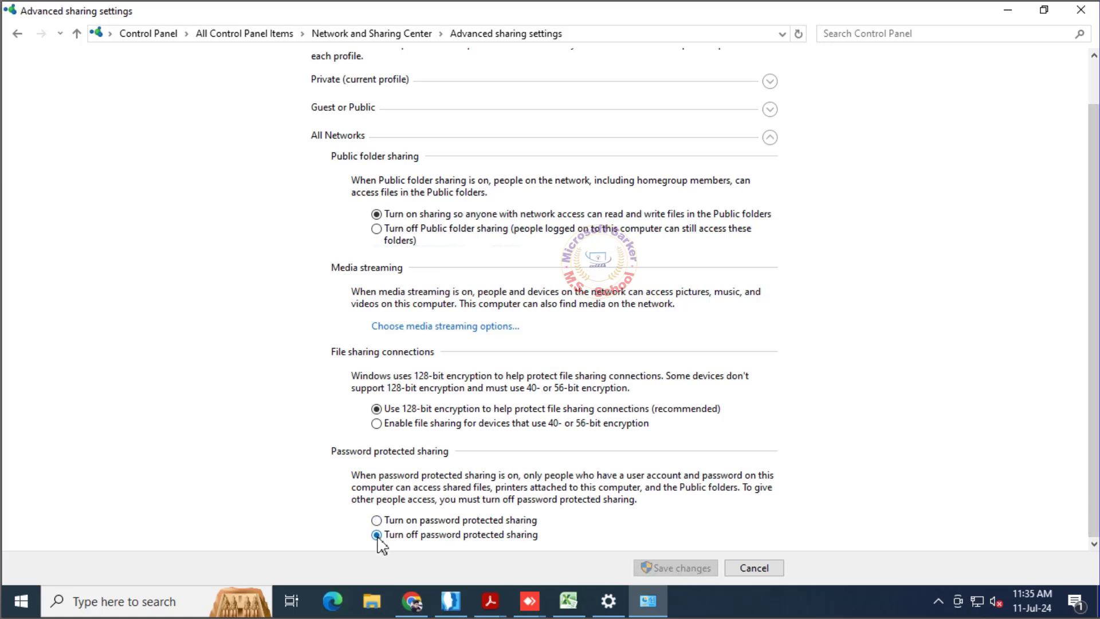
pyautogui.scroll(1, 442, 358)
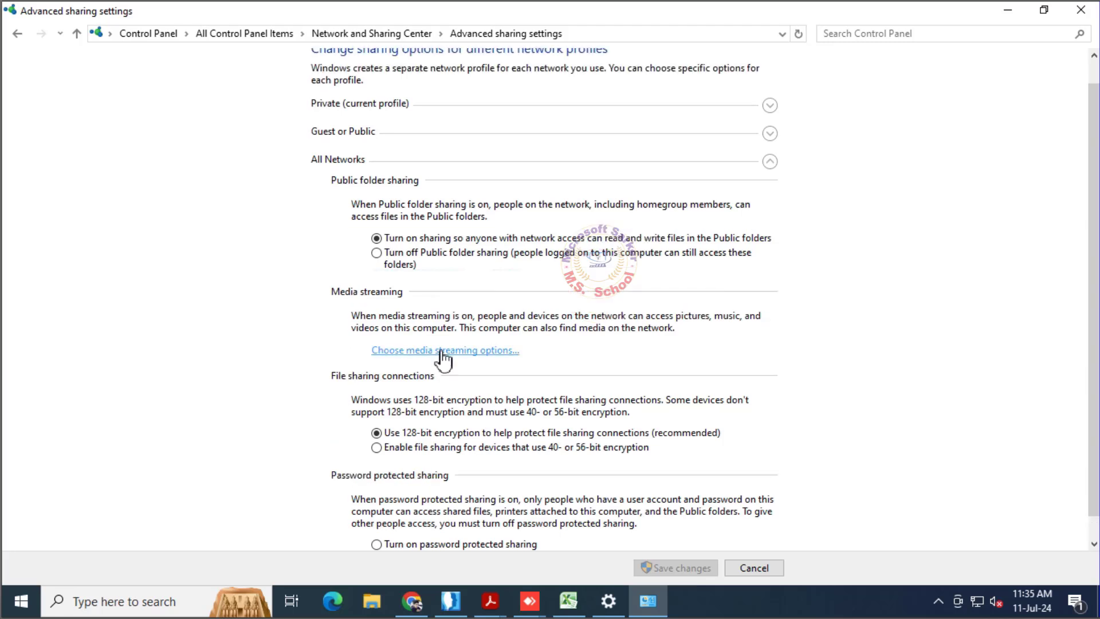
# Review the Private, Guest or Public, and All Networks sharing options, then Cancel back
pyautogui.click(769, 162)
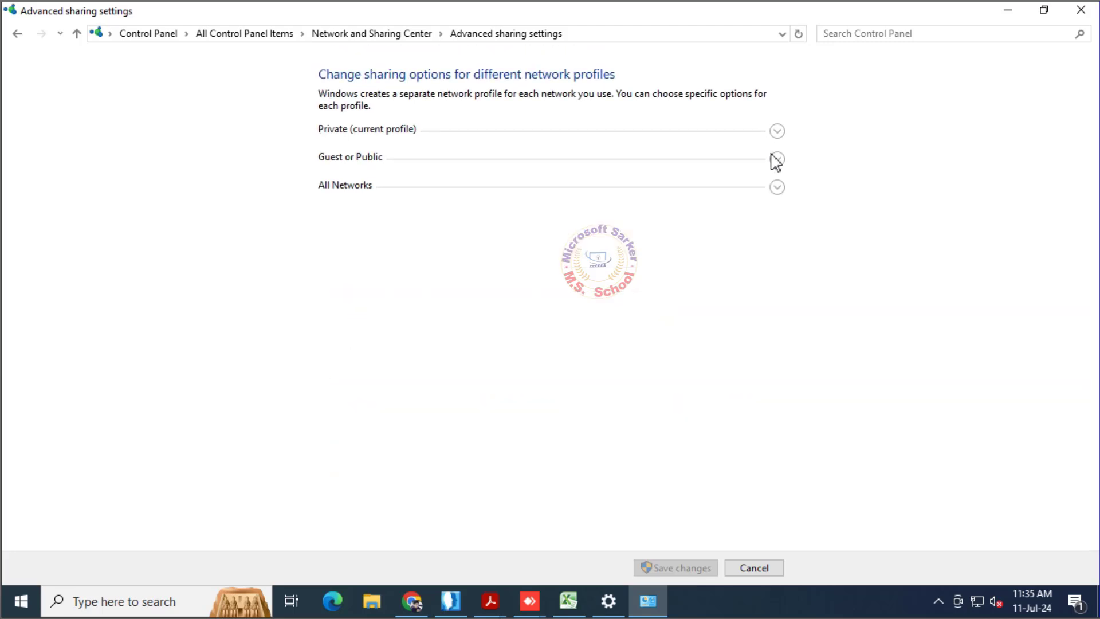
pyautogui.click(778, 132)
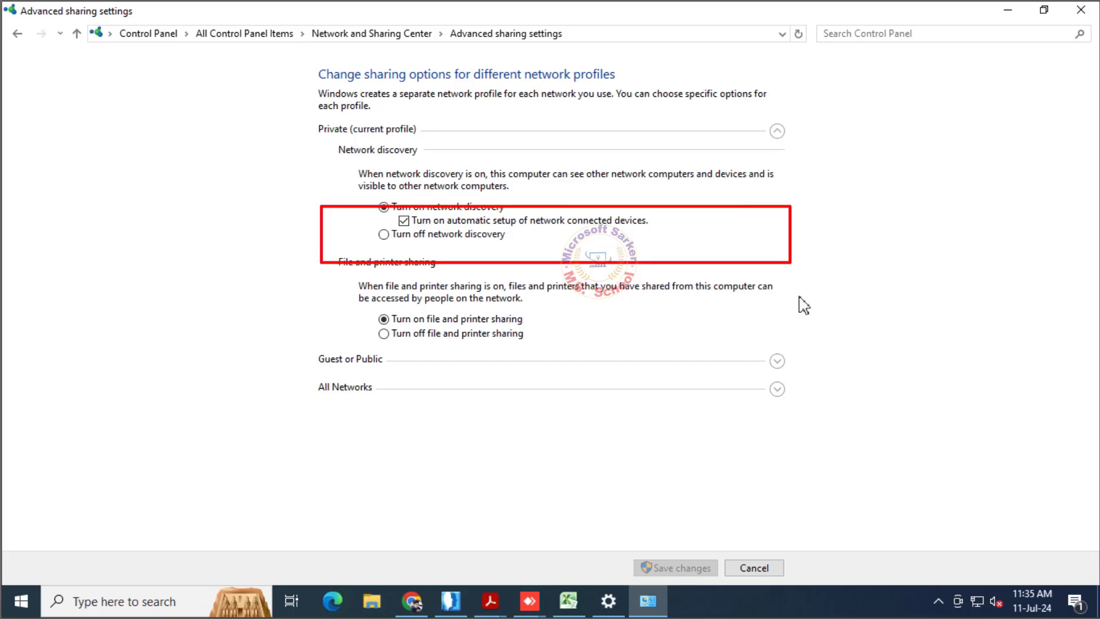
pyautogui.click(777, 361)
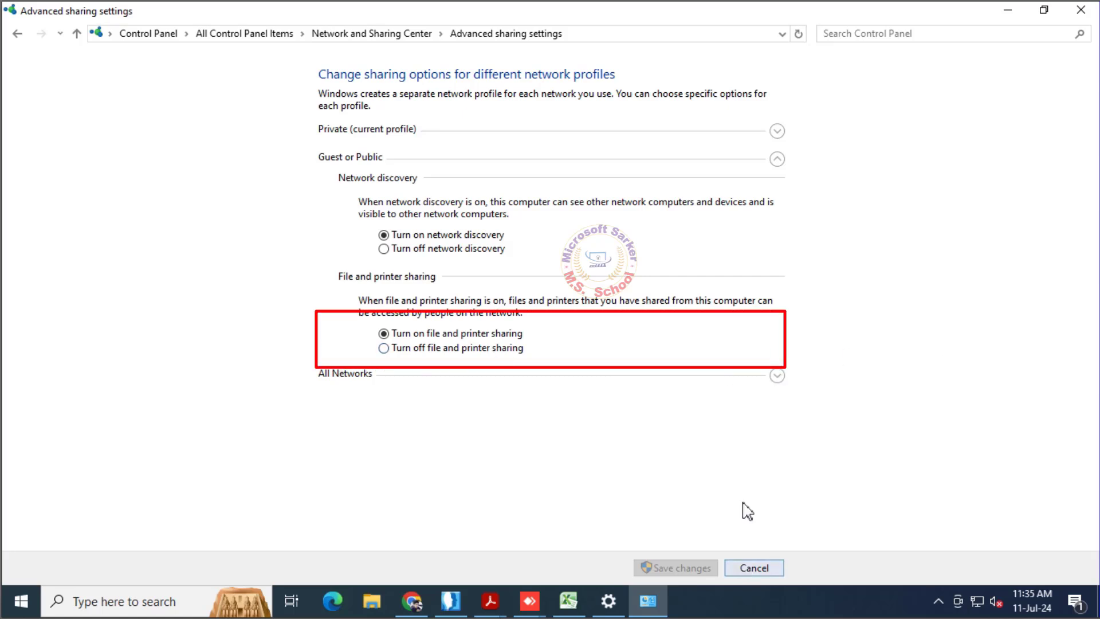
pyautogui.click(776, 377)
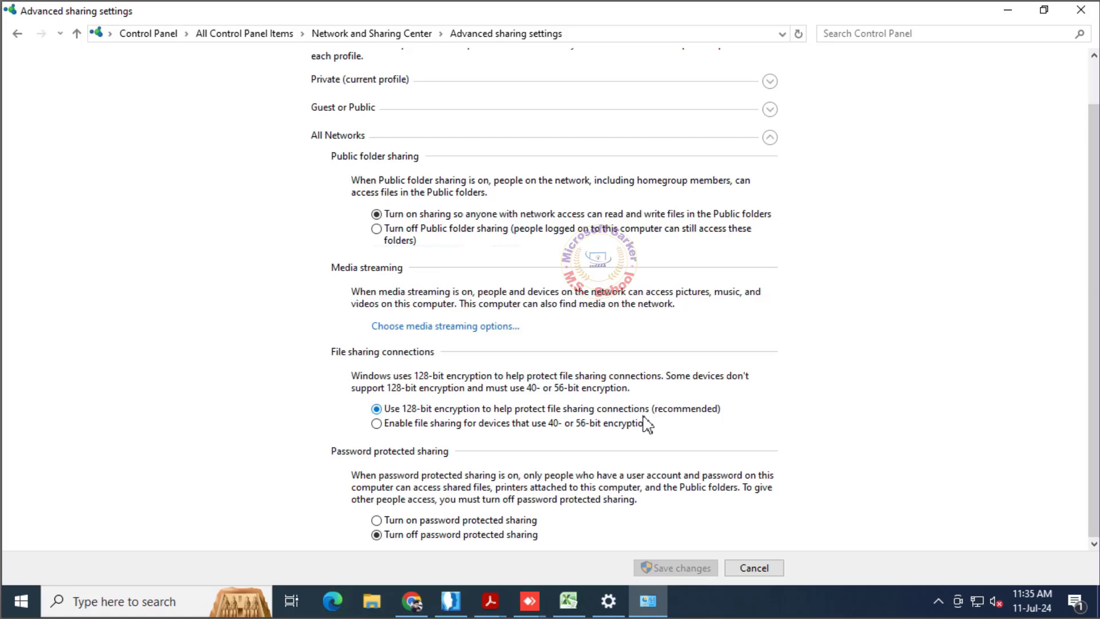
pyautogui.click(750, 568)
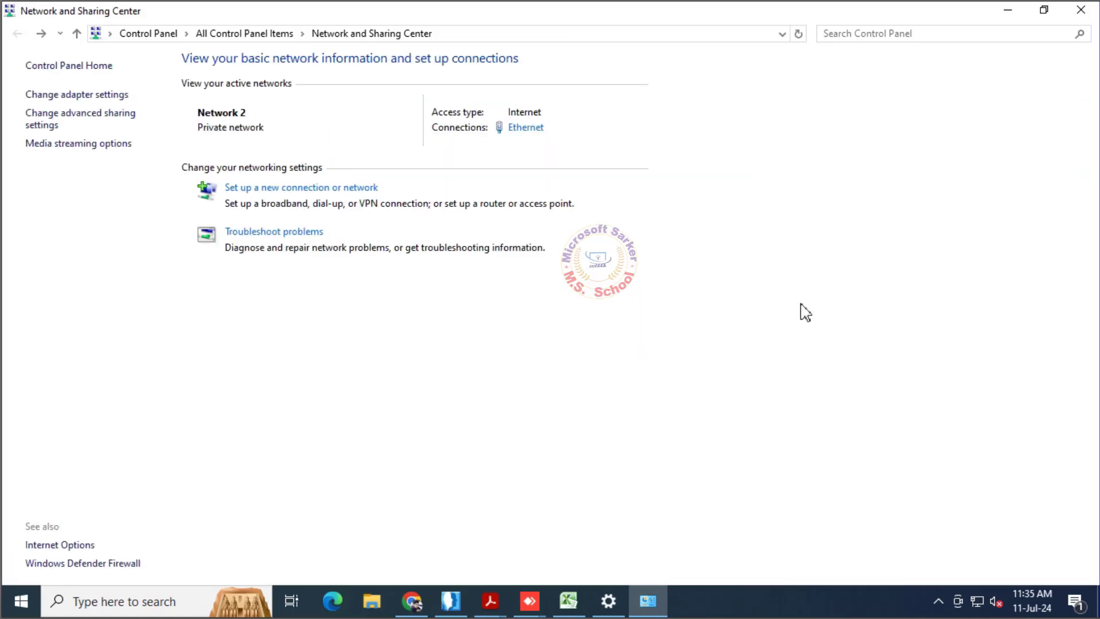
# Close the server's network windows and open the Run dialog on the client PC with \\192.168.0.246
pyautogui.click(1085, 14)
pyautogui.click(1079, 13)
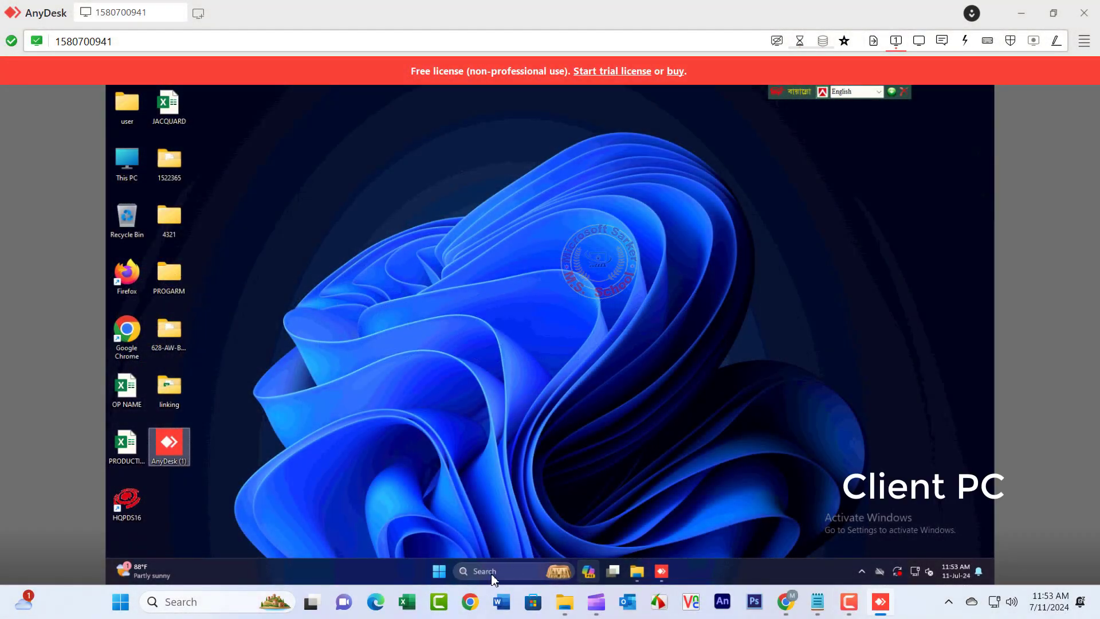
pyautogui.click(494, 570)
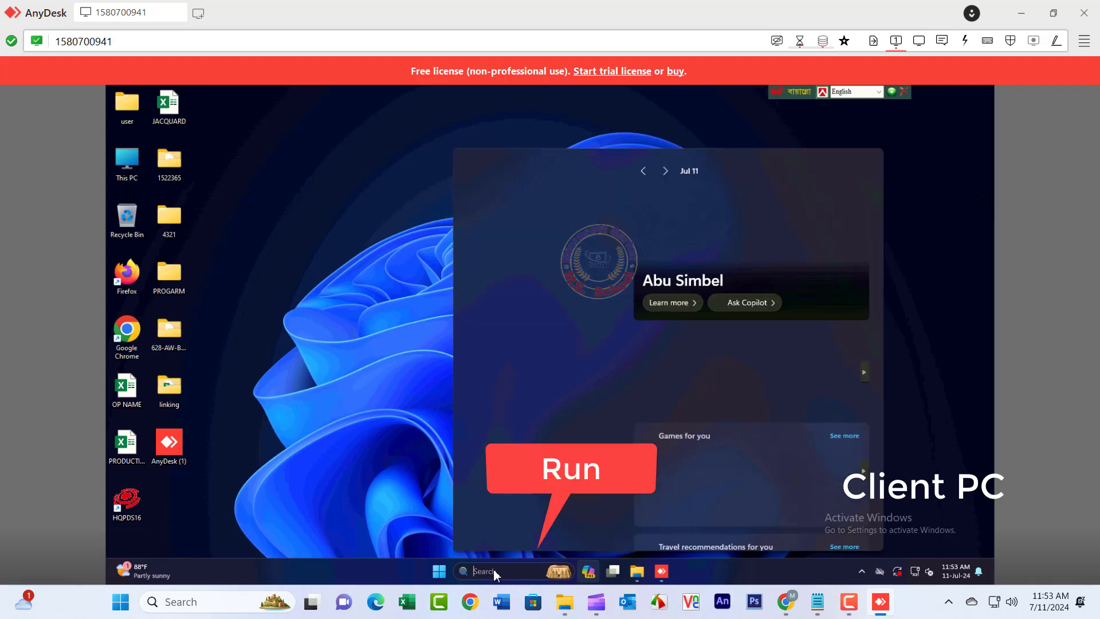
pyautogui.write('run')
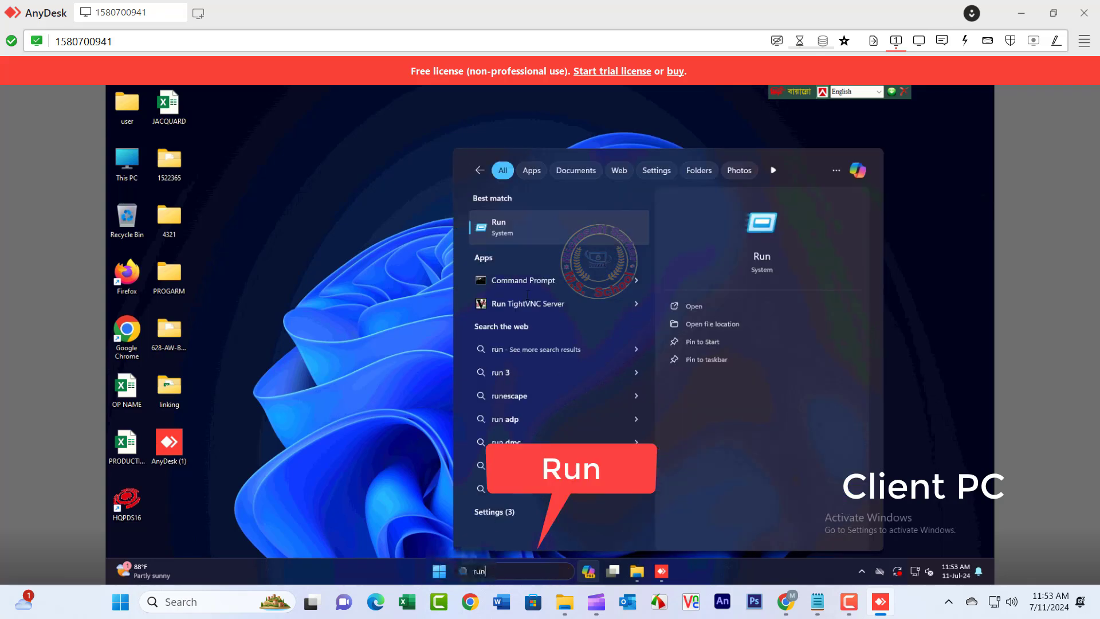
pyautogui.click(503, 231)
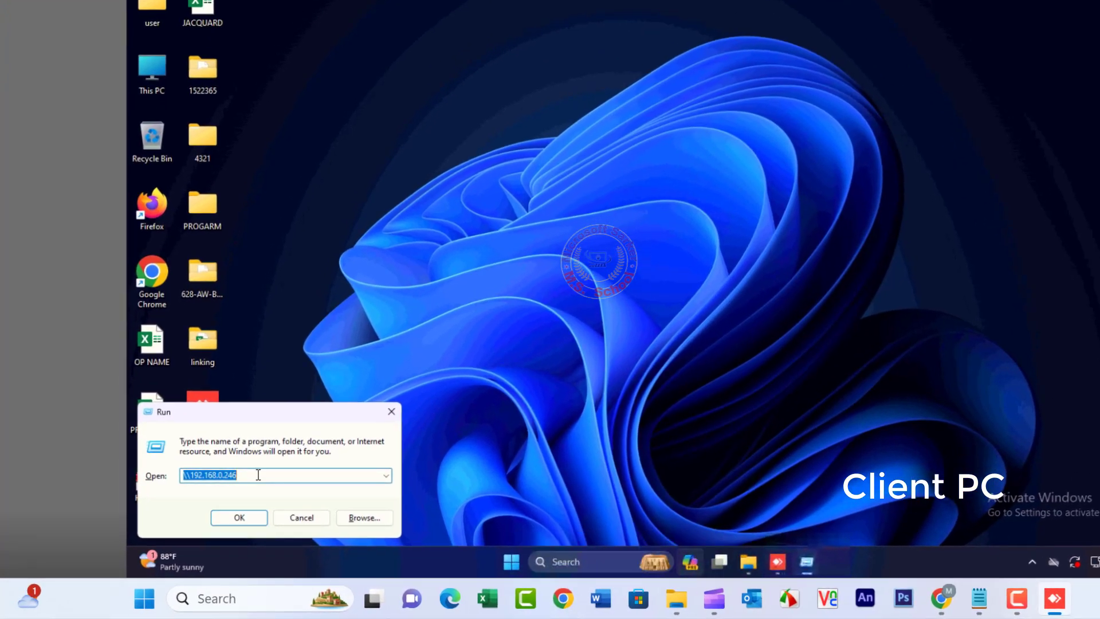
pyautogui.click(216, 498)
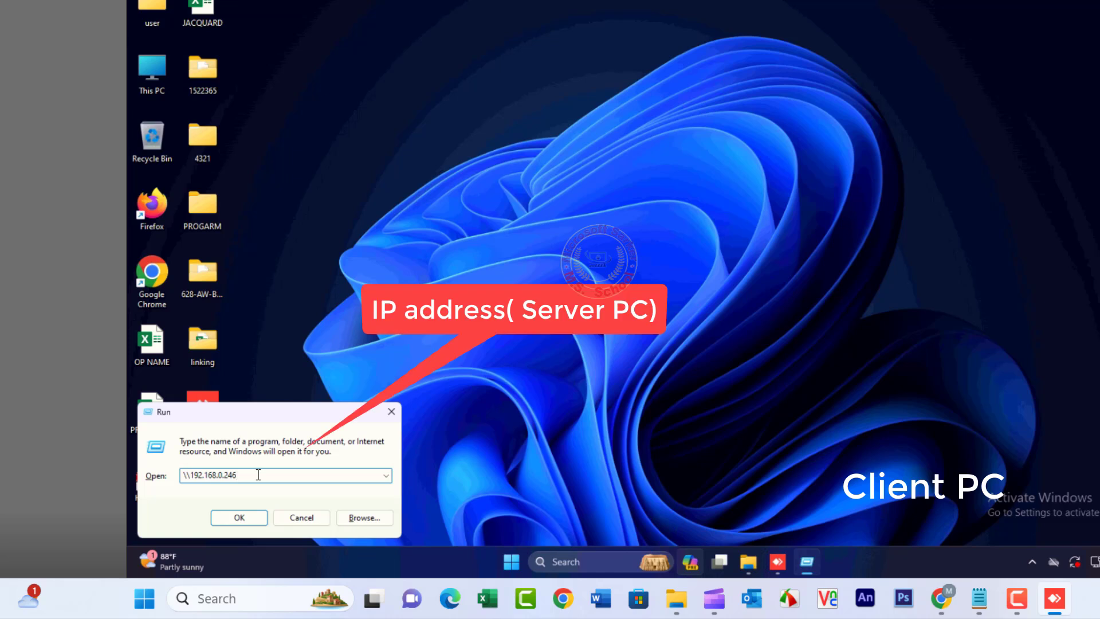
# Open \\192.168.0.246 and try to connect to its shared EPSON L130 Series printer
pyautogui.click(242, 520)
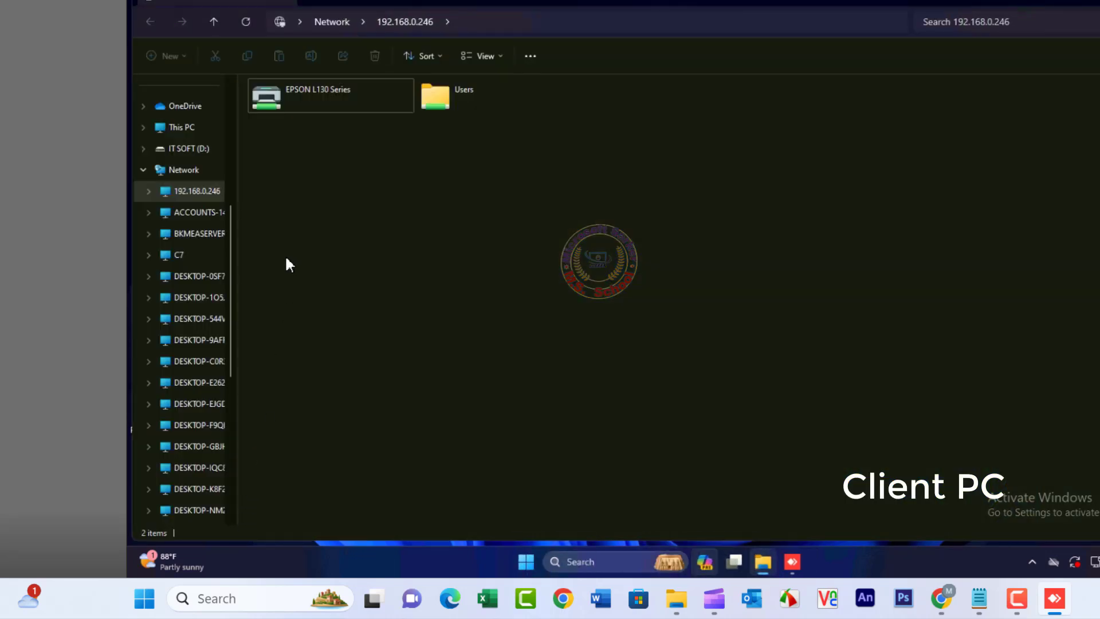
pyautogui.rightClick(280, 95)
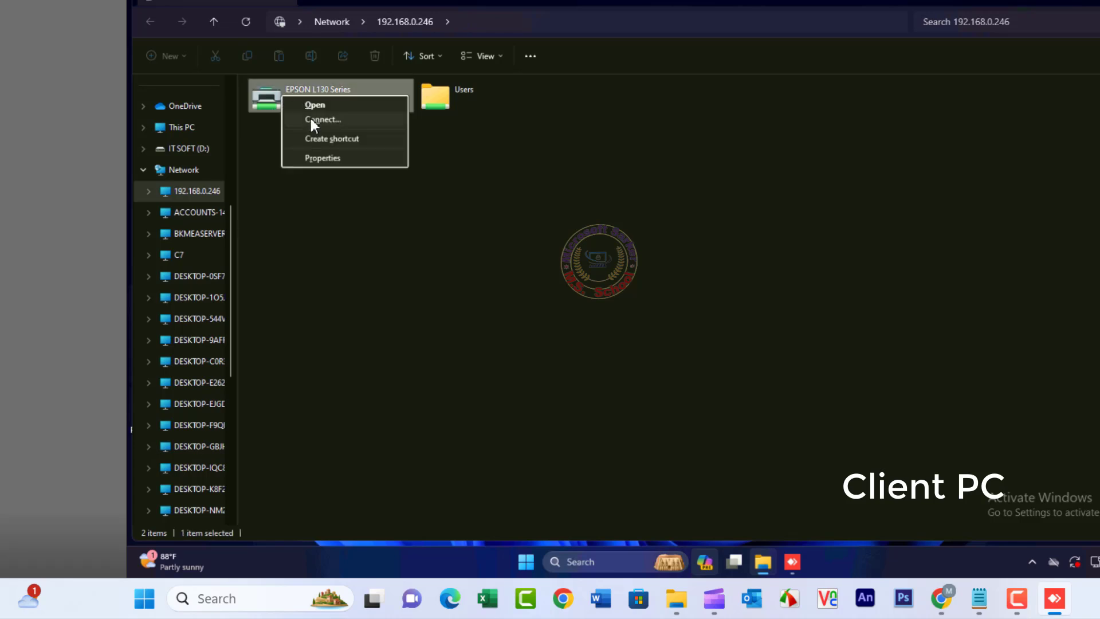
pyautogui.click(309, 118)
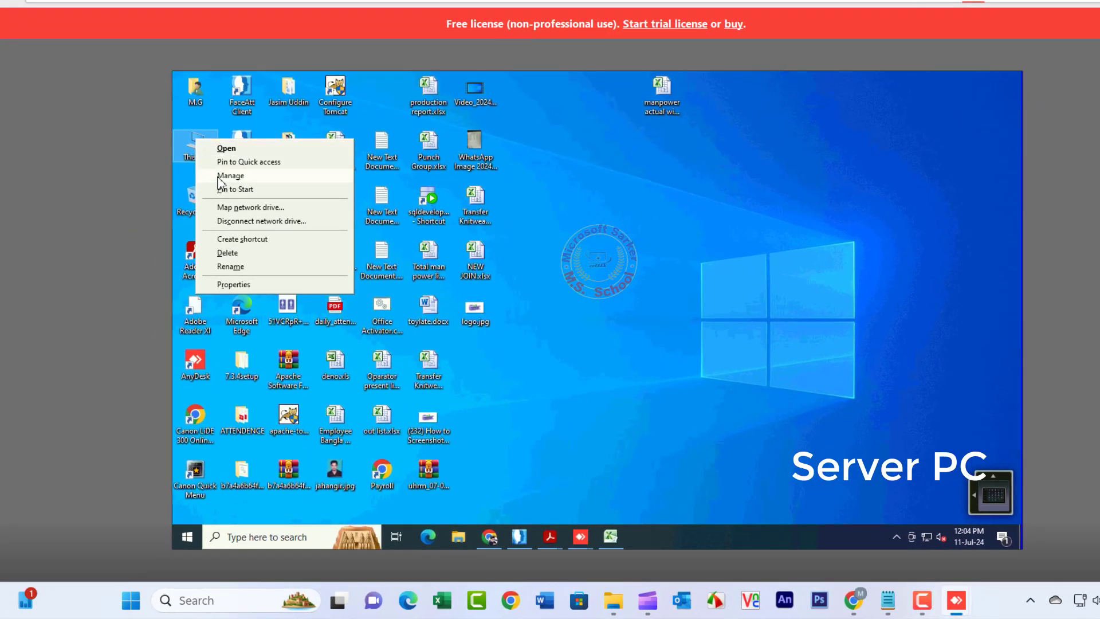
# Open Computer Management and show the Services list in standard view
pyautogui.click(417, 209)
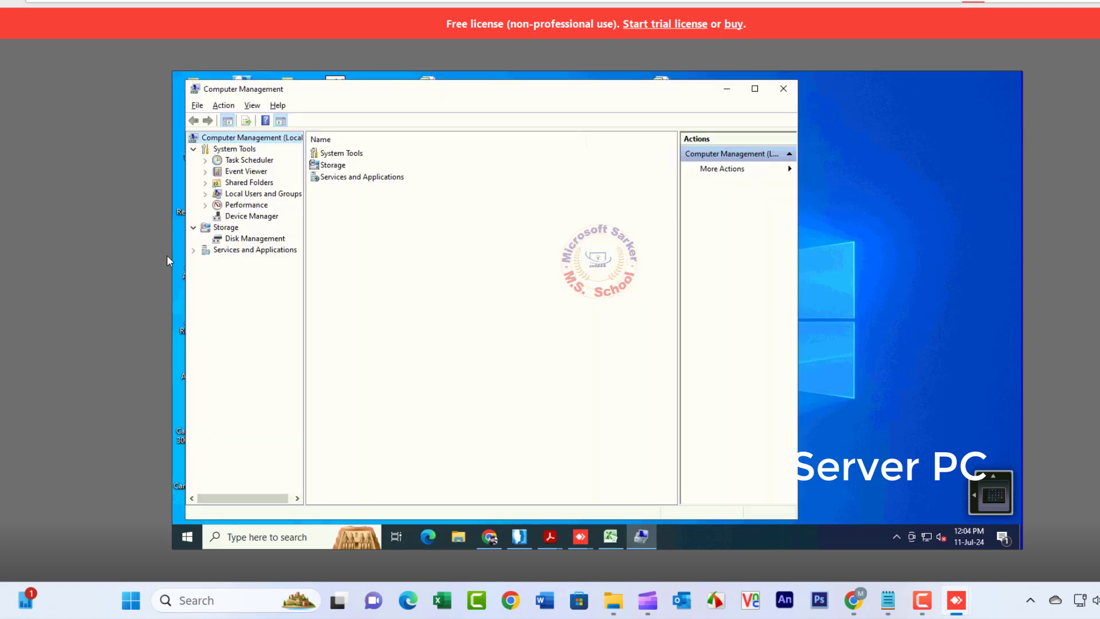
pyautogui.click(193, 250)
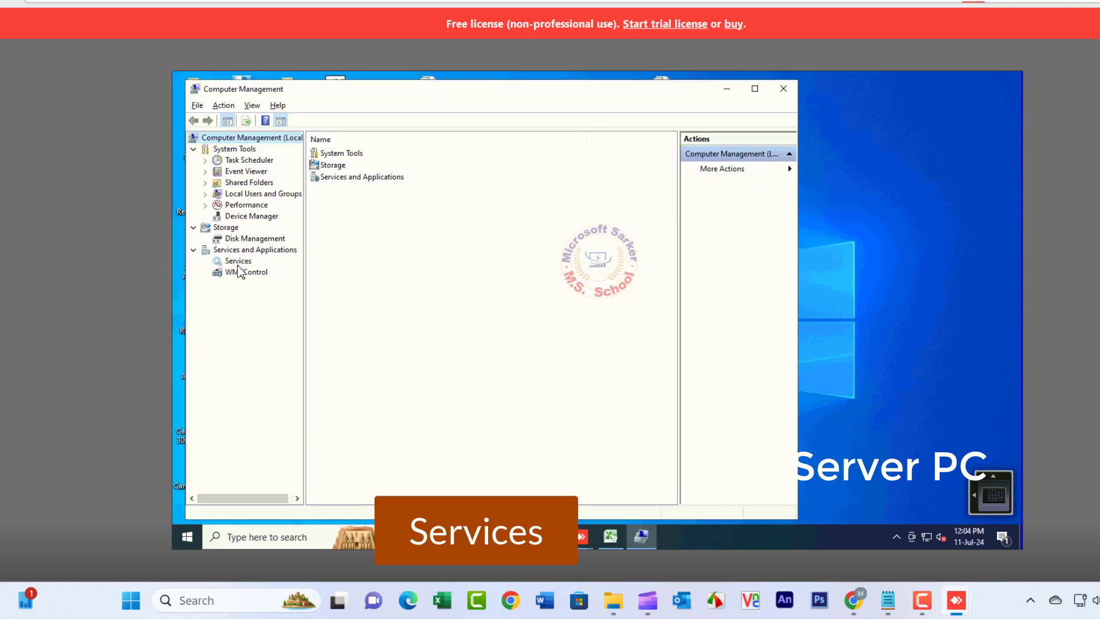
pyautogui.click(238, 263)
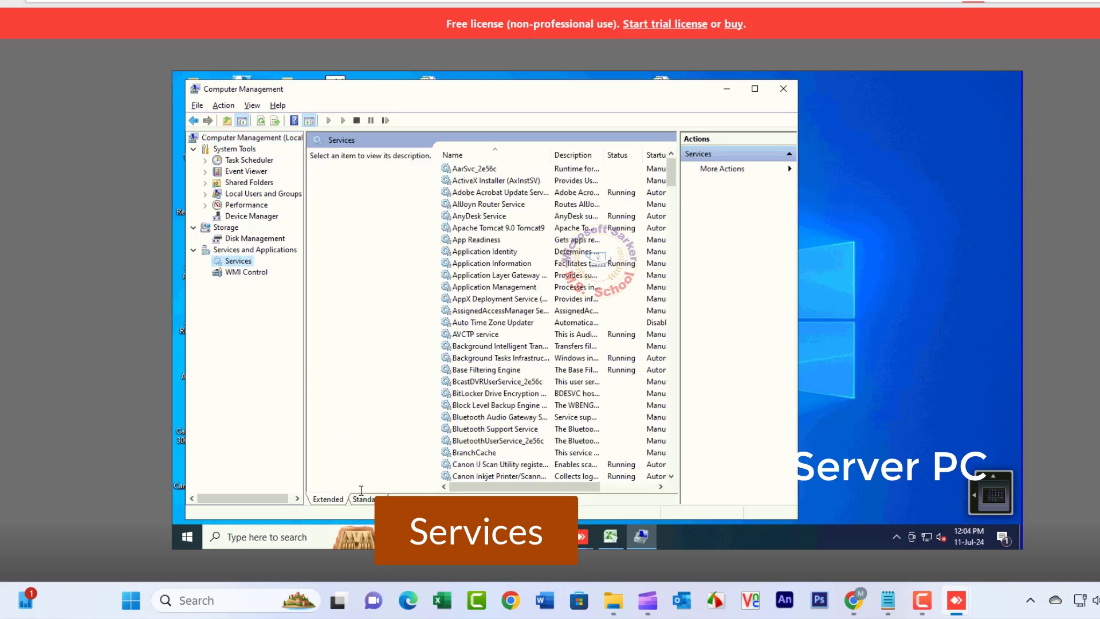
pyautogui.click(362, 500)
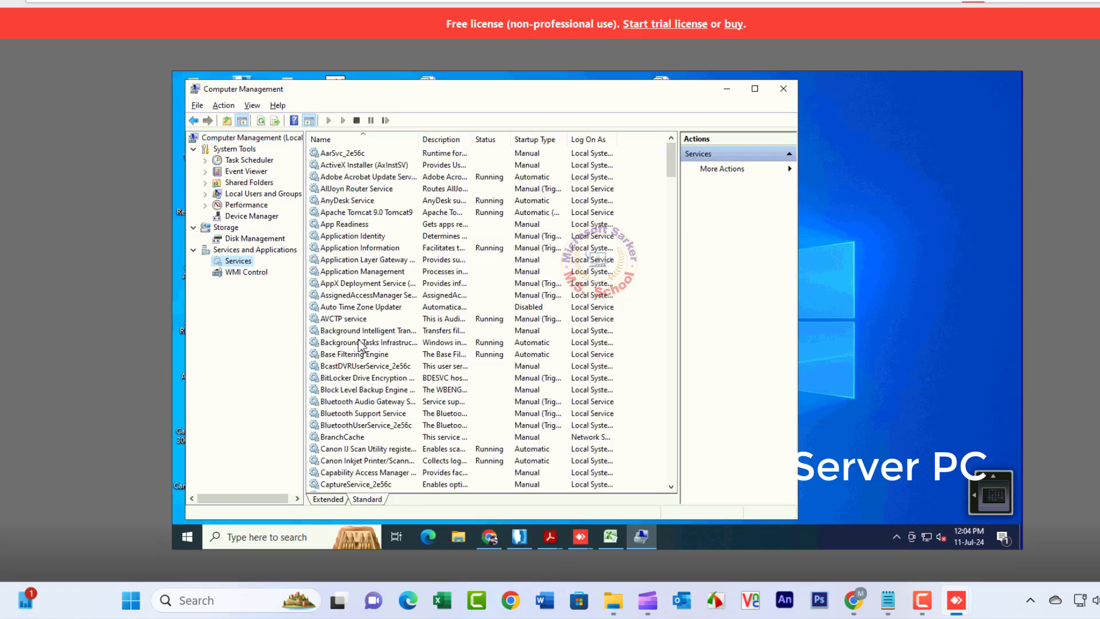
pyautogui.click(359, 331)
pyautogui.scroll(-3, 361, 335)
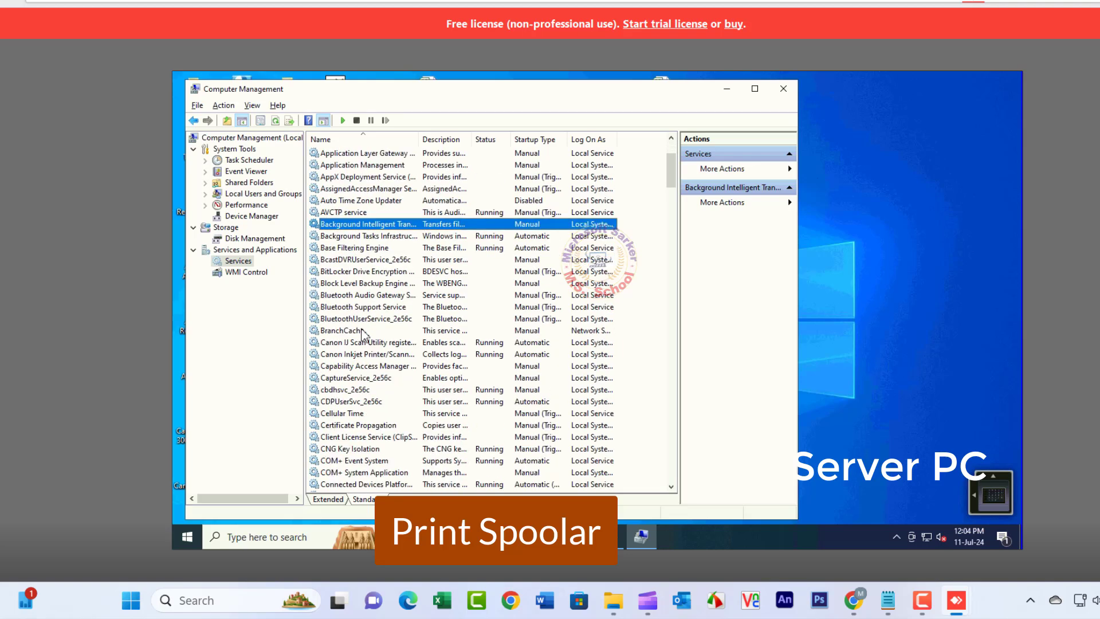
pyautogui.scroll(-5, 361, 332)
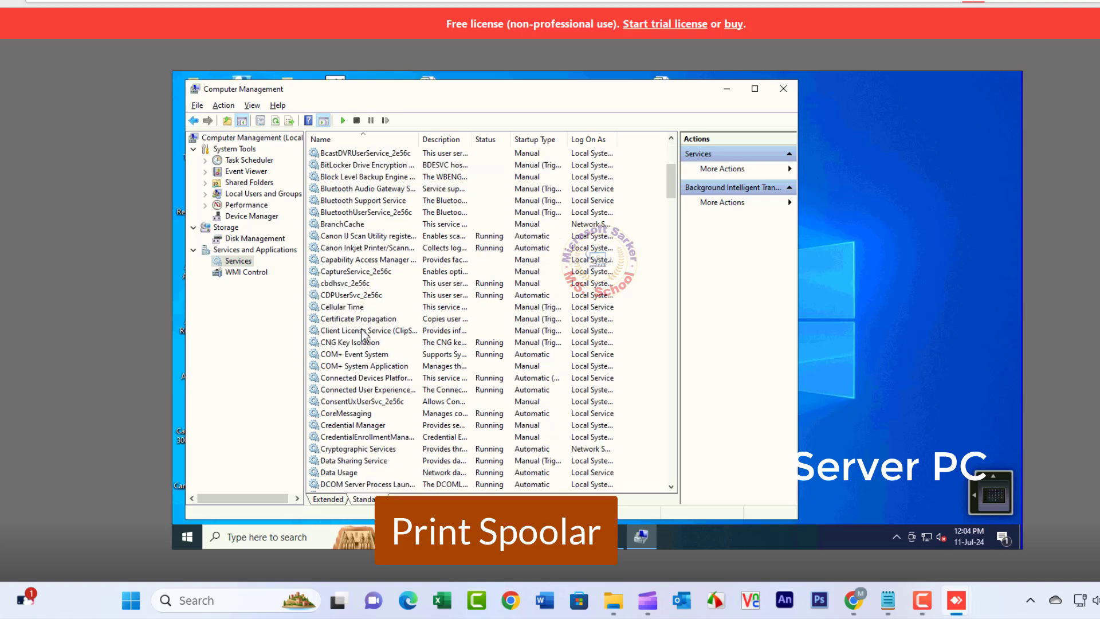
pyautogui.scroll(-15, 361, 332)
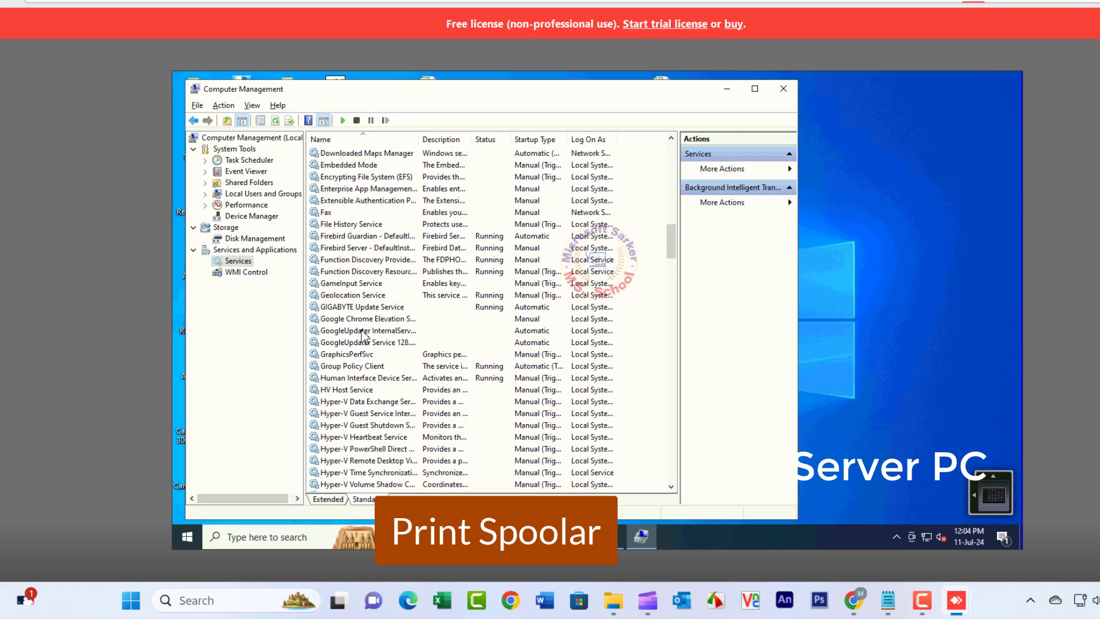
pyautogui.scroll(3, 373, 332)
pyautogui.scroll(5, 372, 310)
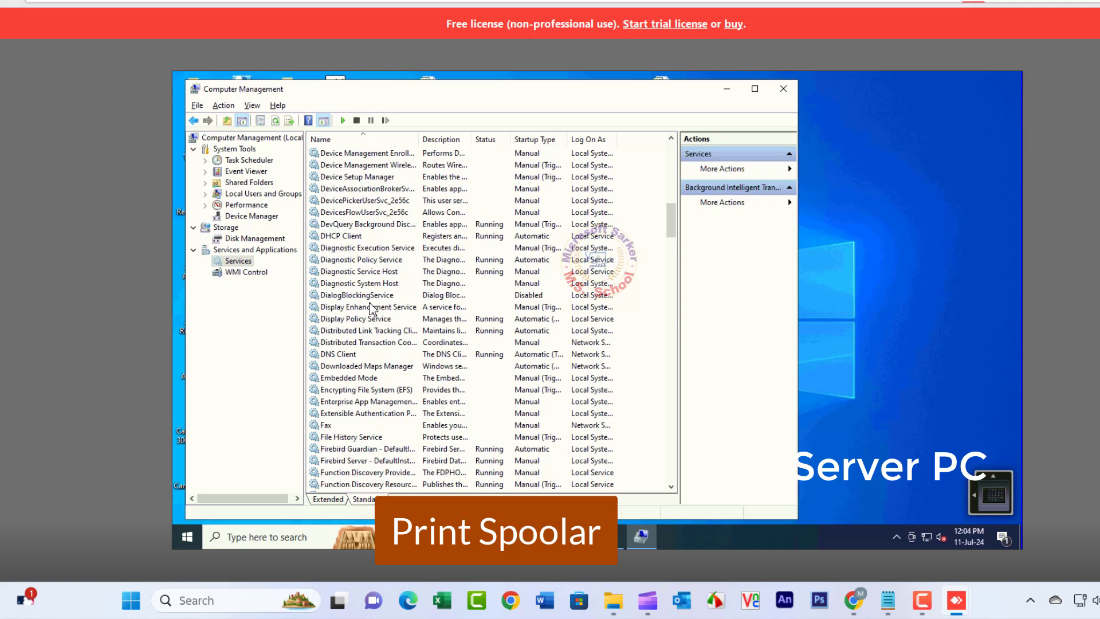
pyautogui.scroll(8, 372, 309)
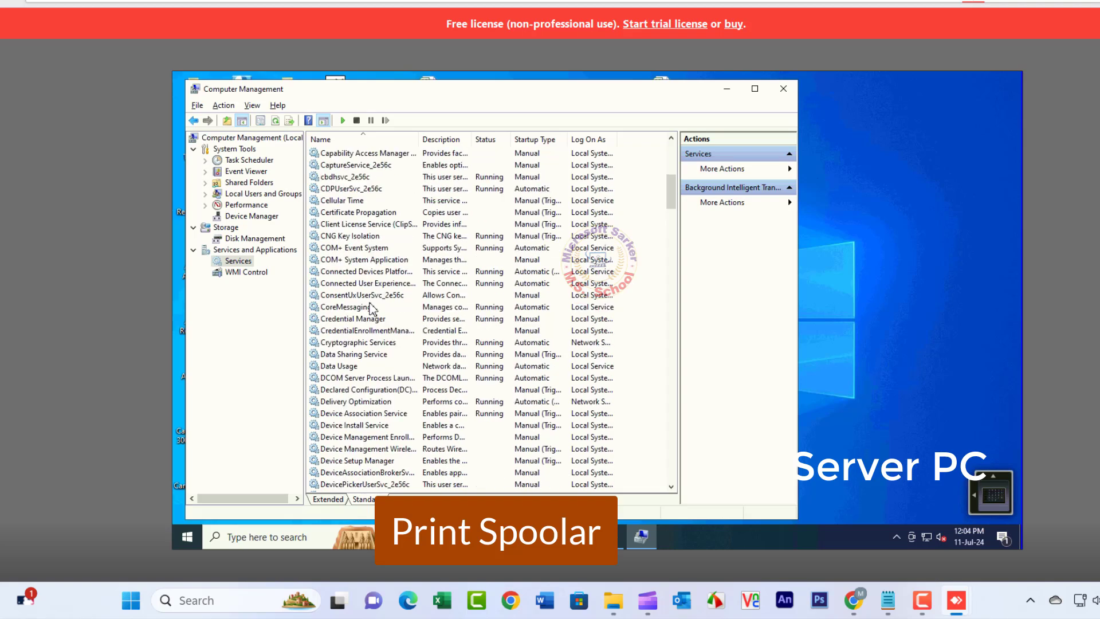
pyautogui.scroll(5, 372, 309)
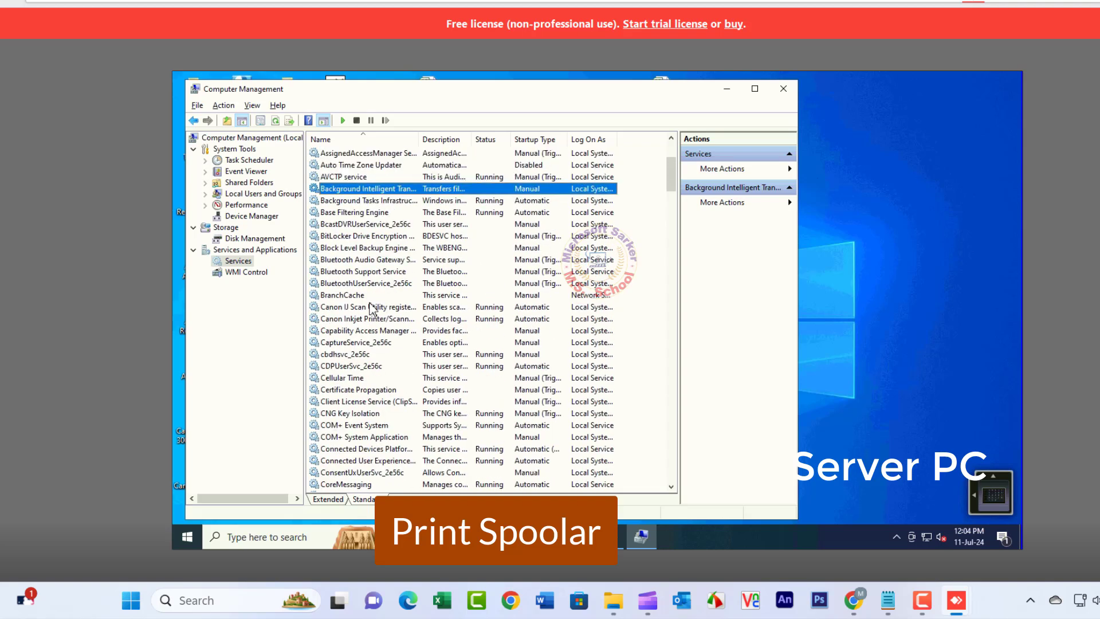
pyautogui.scroll(2, 372, 309)
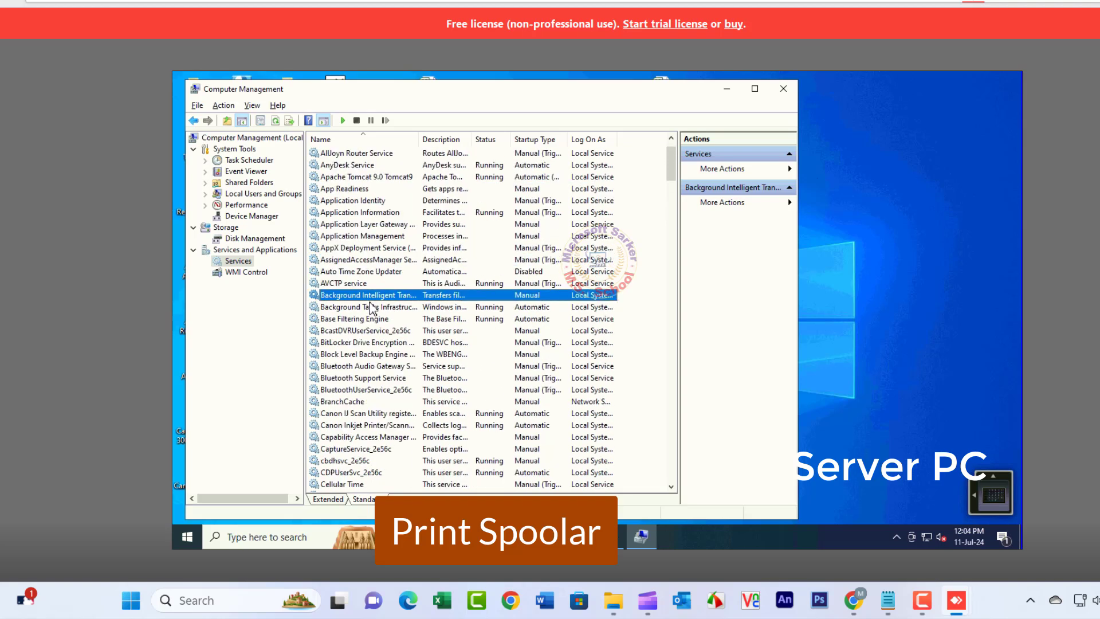
pyautogui.scroll(1, 371, 308)
# Restart the Print Spooler service
pyautogui.press('p')
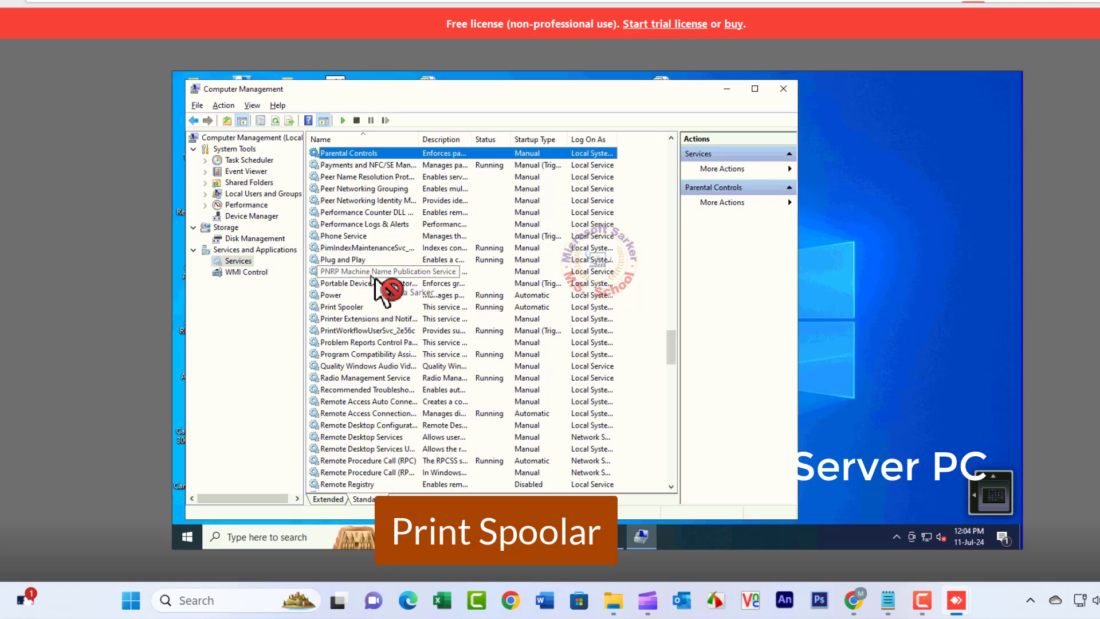
pyautogui.click(352, 308)
pyautogui.rightClick(352, 313)
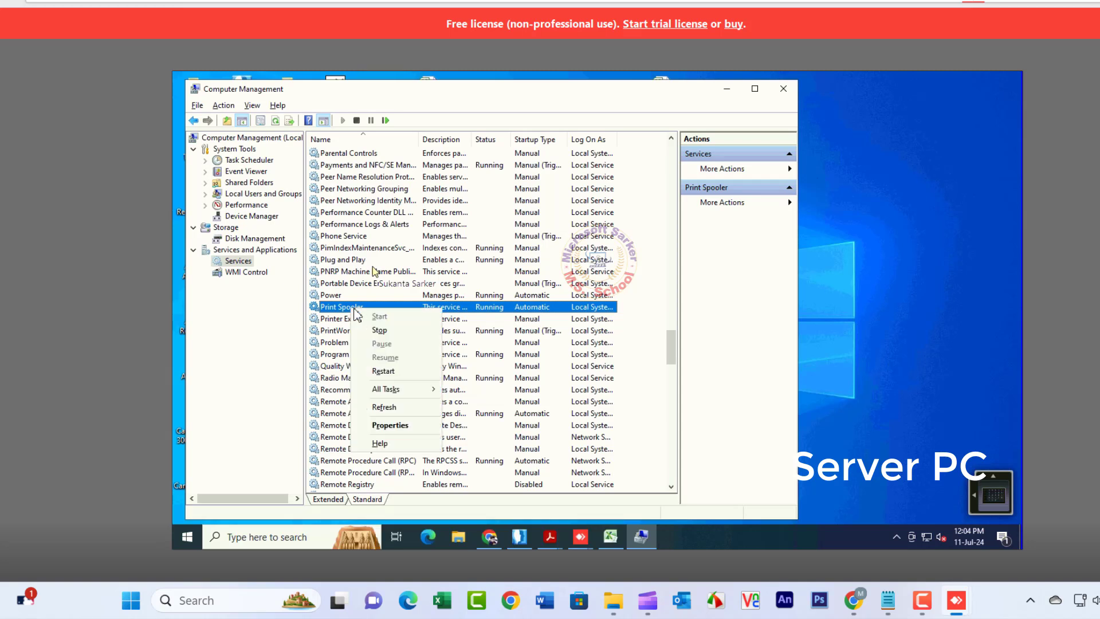
pyautogui.click(383, 372)
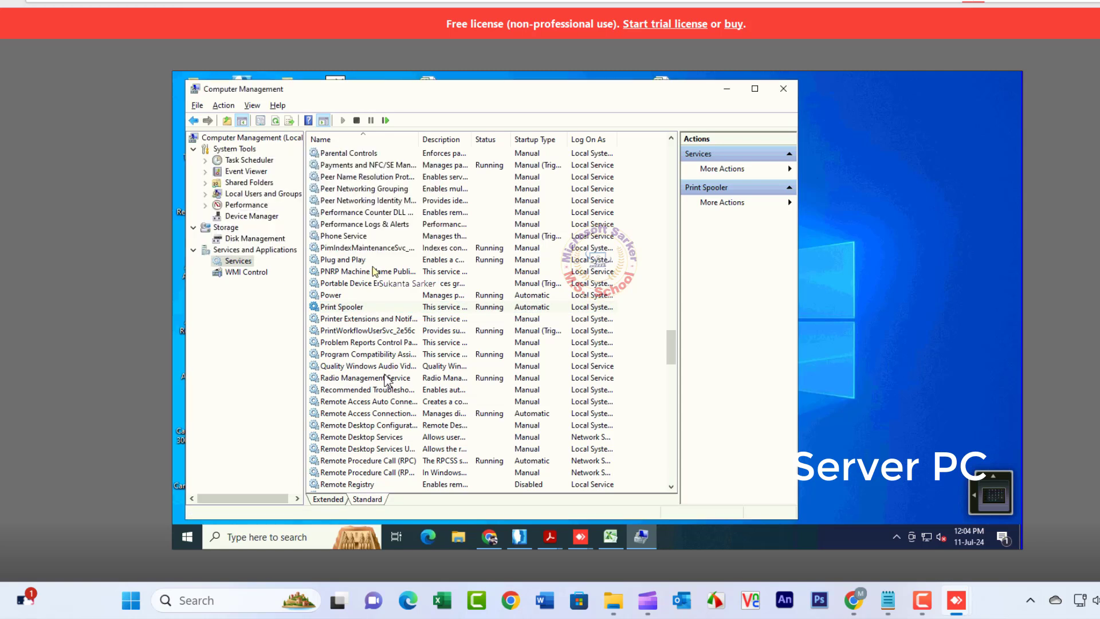
# Close Computer Management, open Control Panel by searching 'con', and open Programs and Features
pyautogui.click(783, 89)
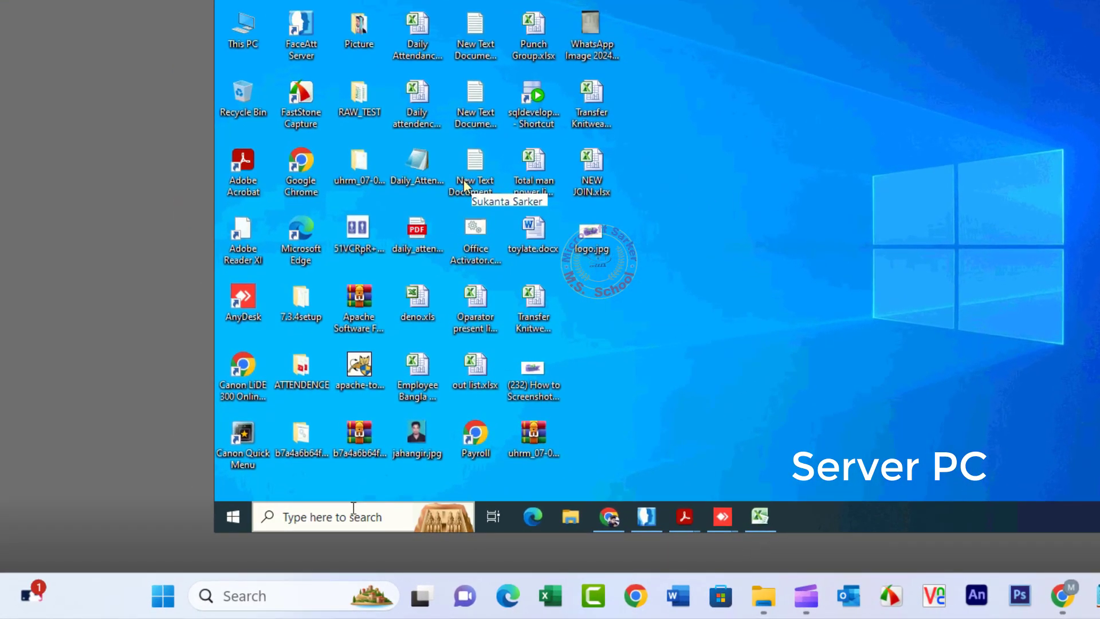
pyautogui.click(353, 507)
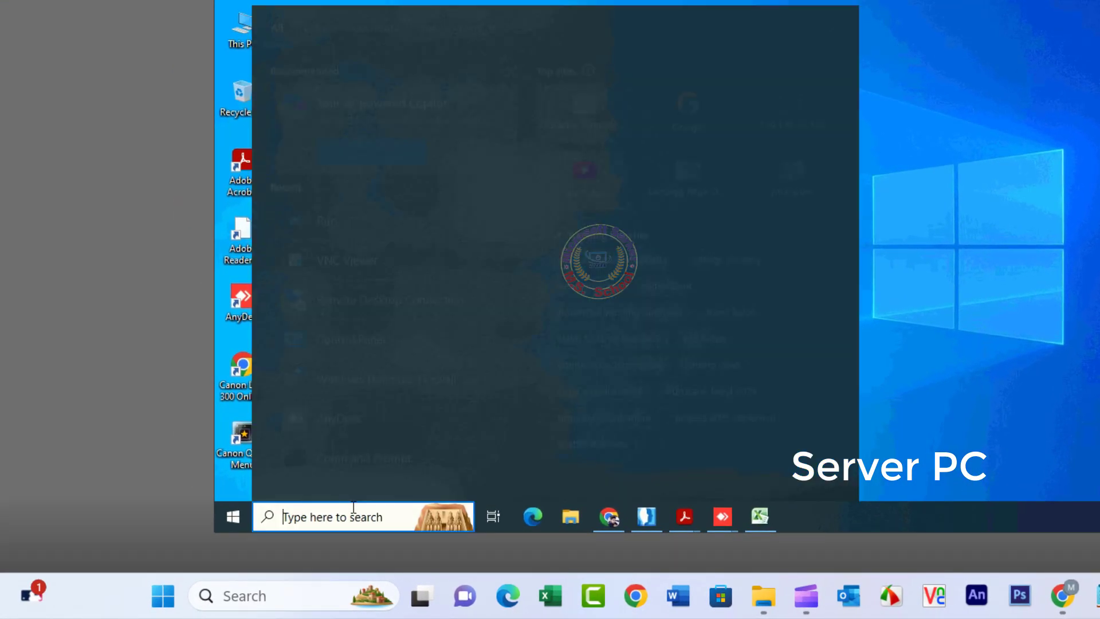
pyautogui.write('con')
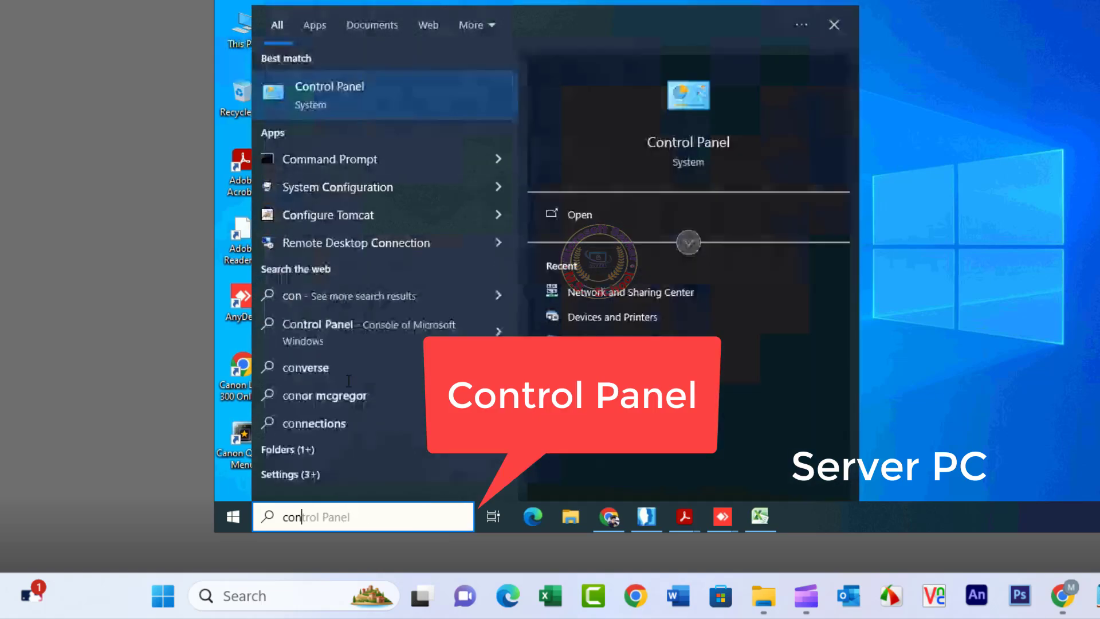
pyautogui.click(318, 104)
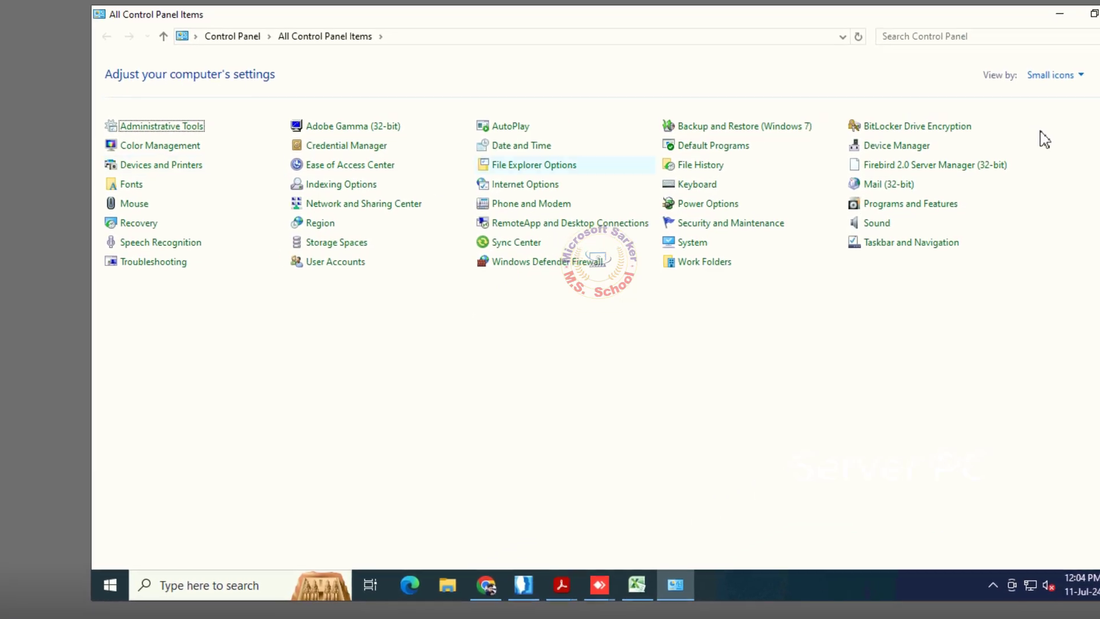
pyautogui.click(923, 210)
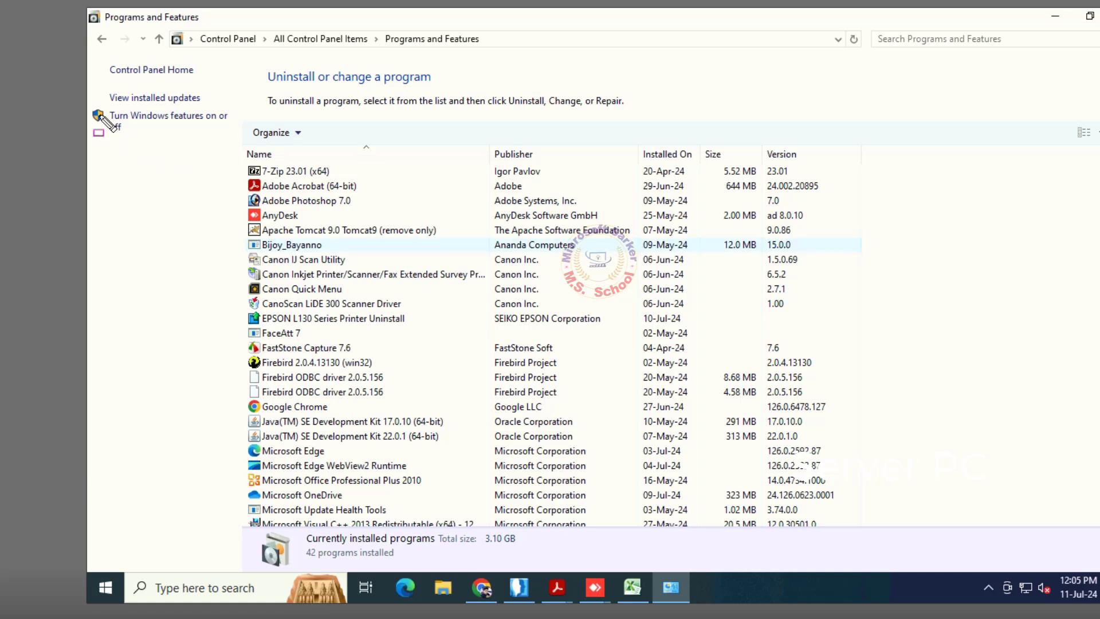
pyautogui.moveTo(135, 129); pyautogui.dragTo(237, 150)
pyautogui.press('Escape')
# Enable Print and Document Services with LPD Print Service and LPR Port Monitor in Windows Features, then apply
pyautogui.click(191, 120)
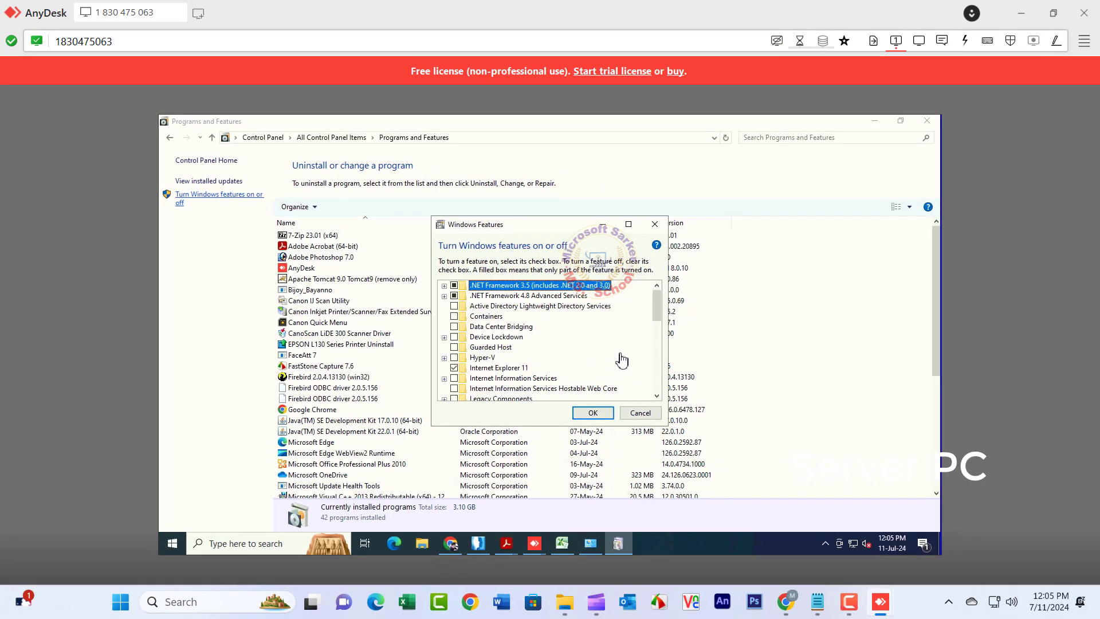
pyautogui.click(628, 224)
pyautogui.scroll(-1, 171, 347)
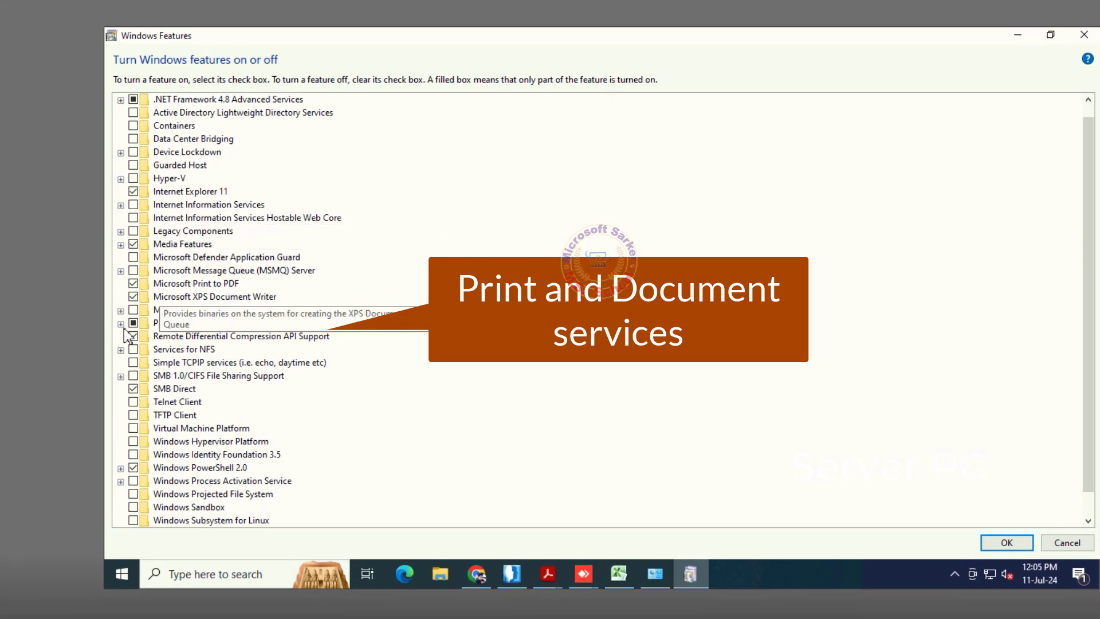
pyautogui.click(172, 347)
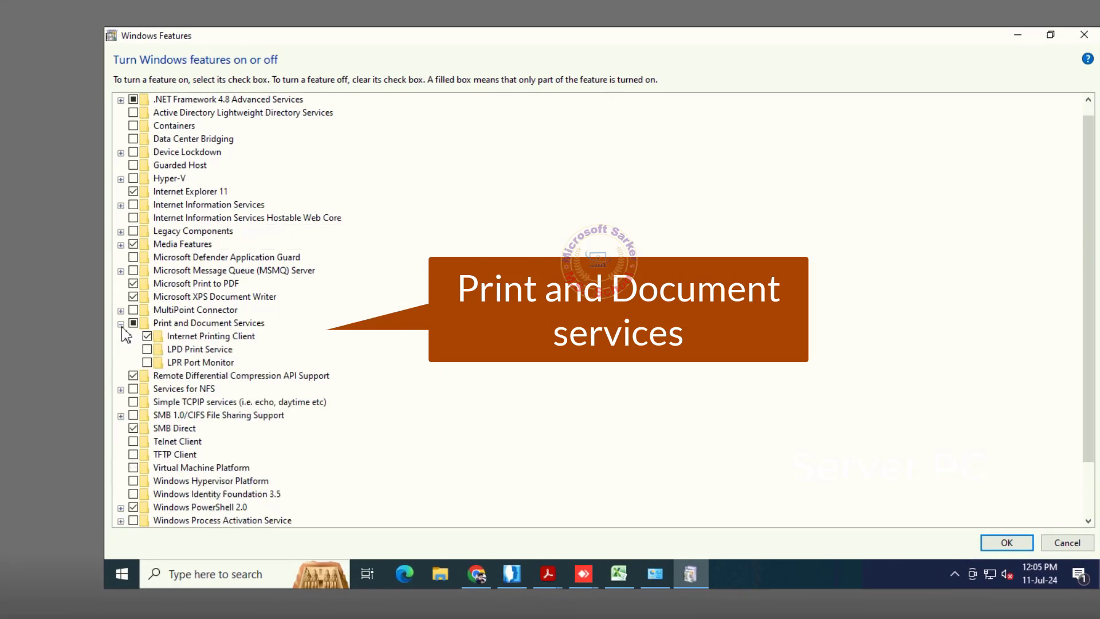
pyautogui.click(147, 350)
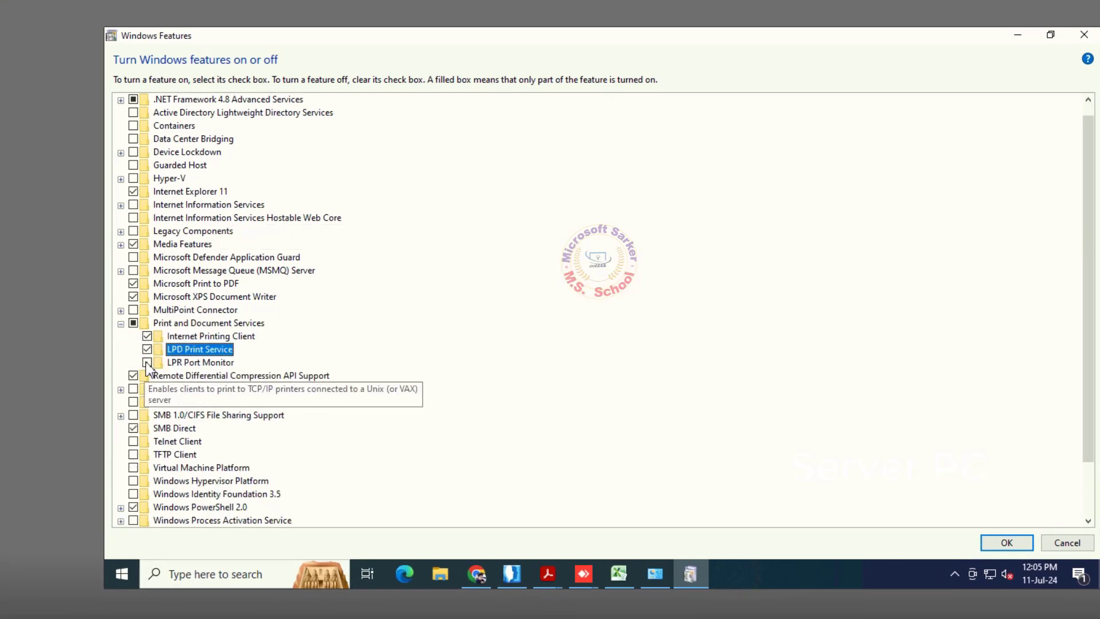
pyautogui.click(147, 362)
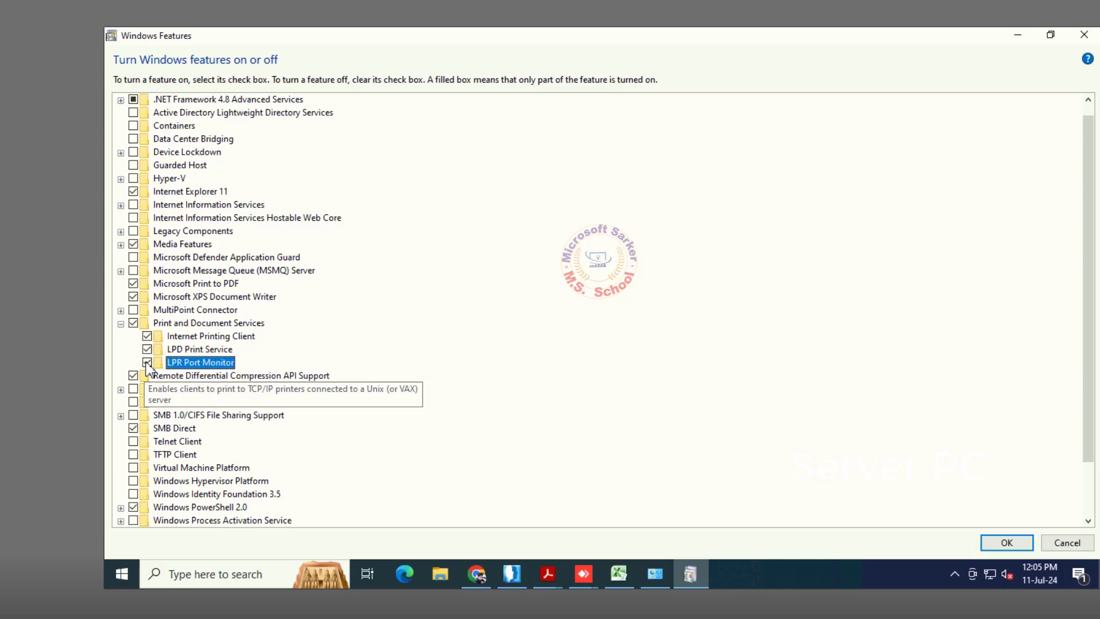
pyautogui.click(999, 547)
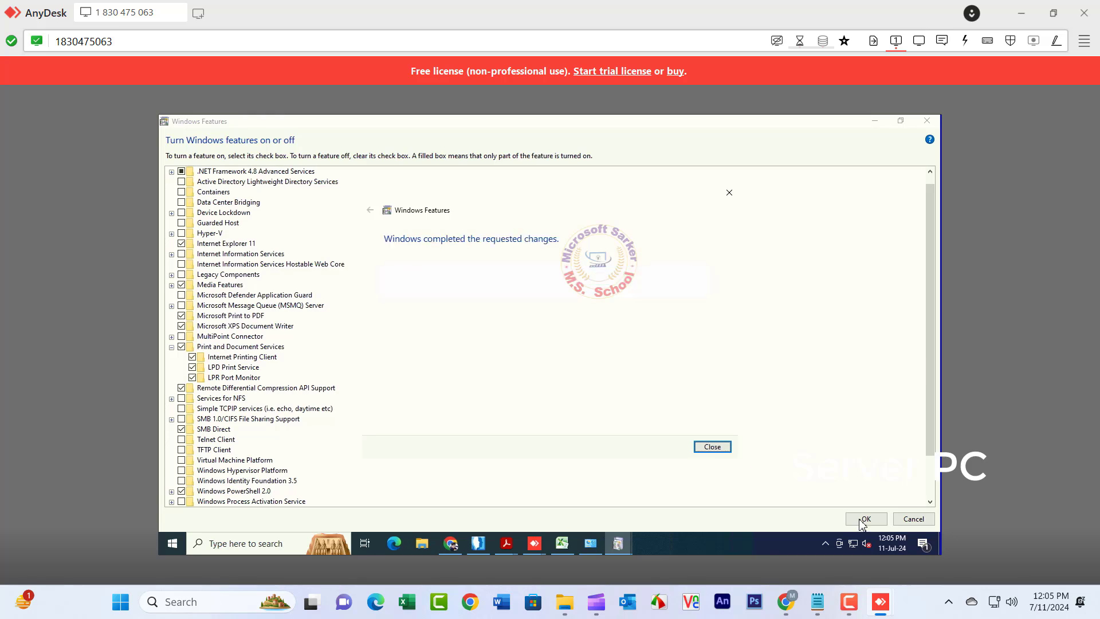
pyautogui.click(715, 450)
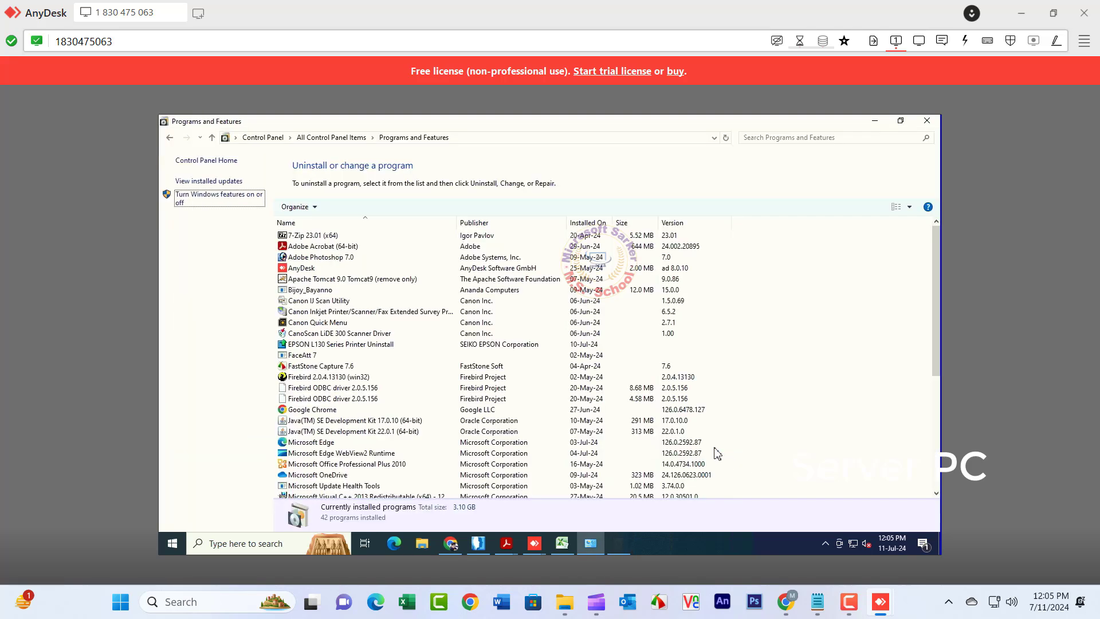
# Close Programs and Features and launch the Services app from Windows search
pyautogui.click(928, 123)
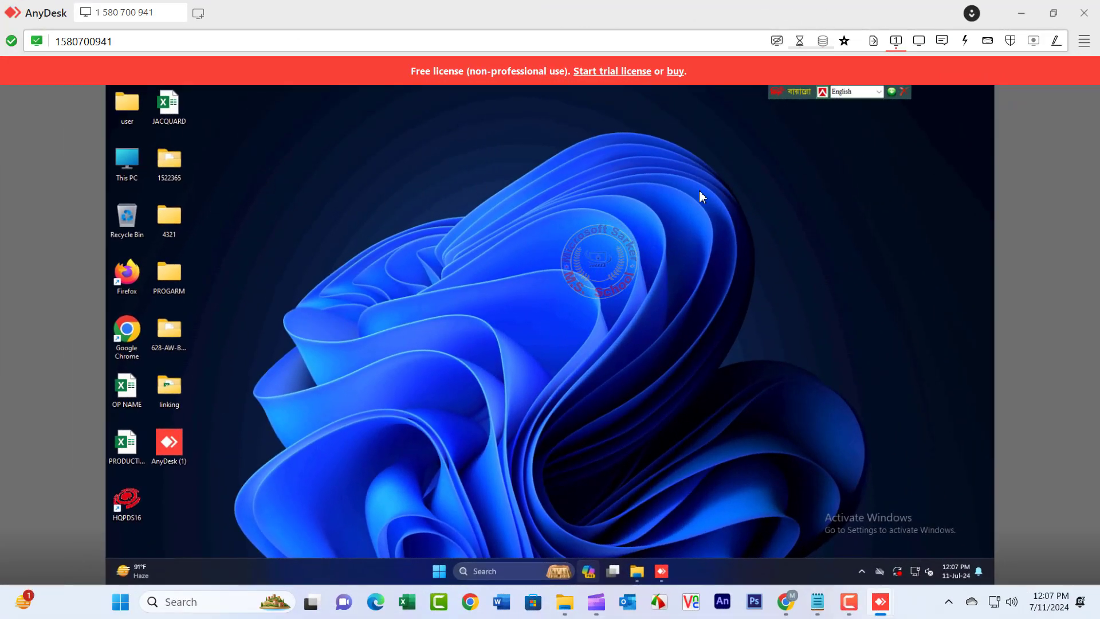
pyautogui.click(506, 566)
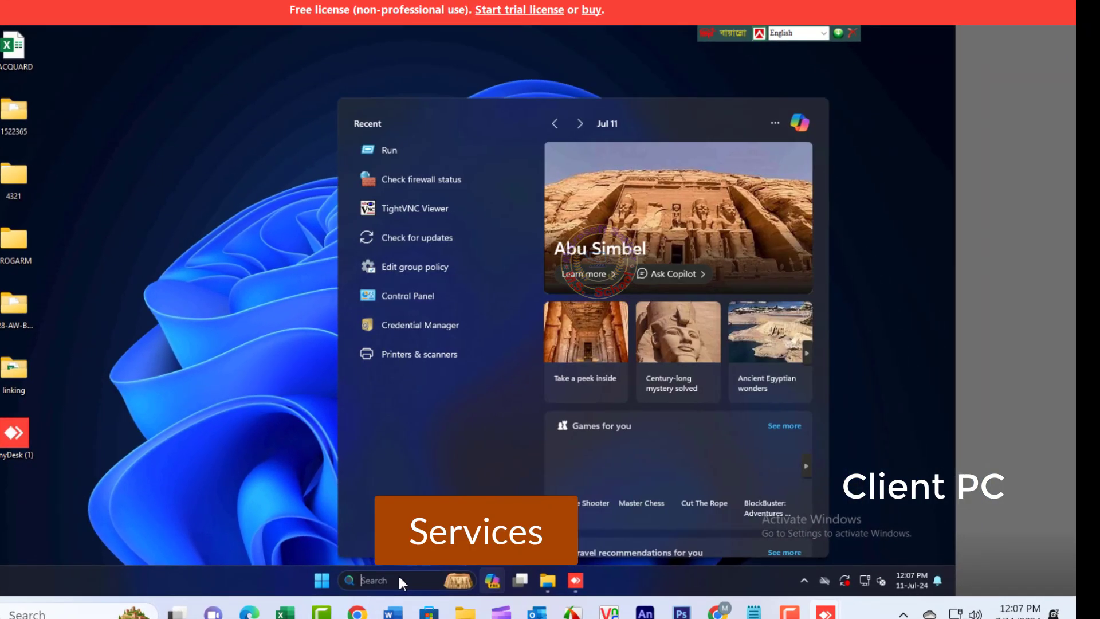
pyautogui.write('services')
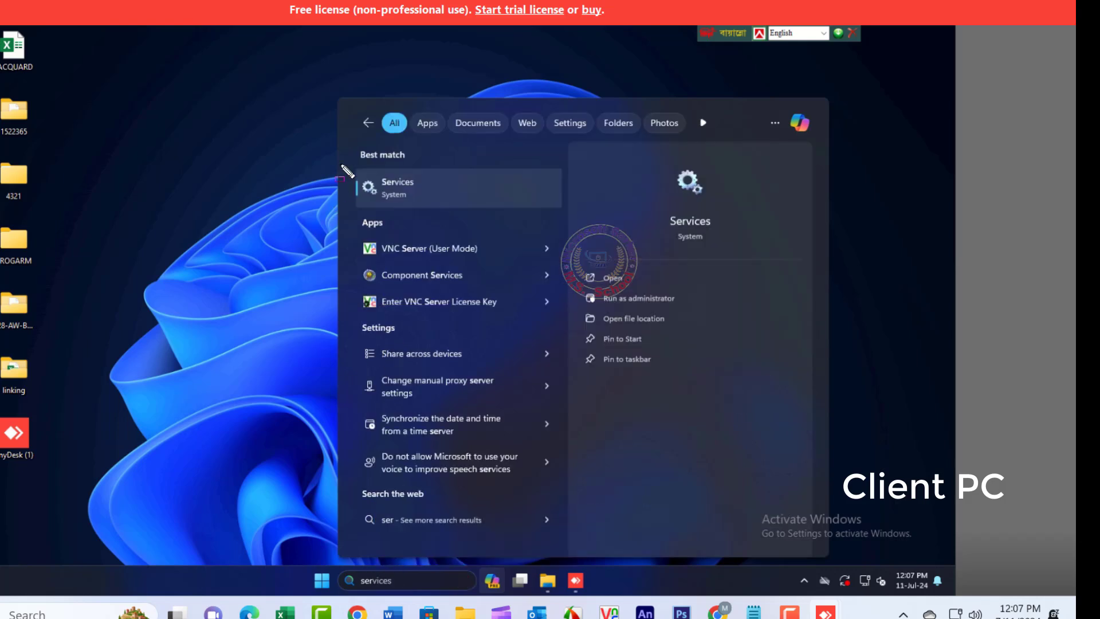
pyautogui.moveTo(347, 171); pyautogui.dragTo(449, 202)
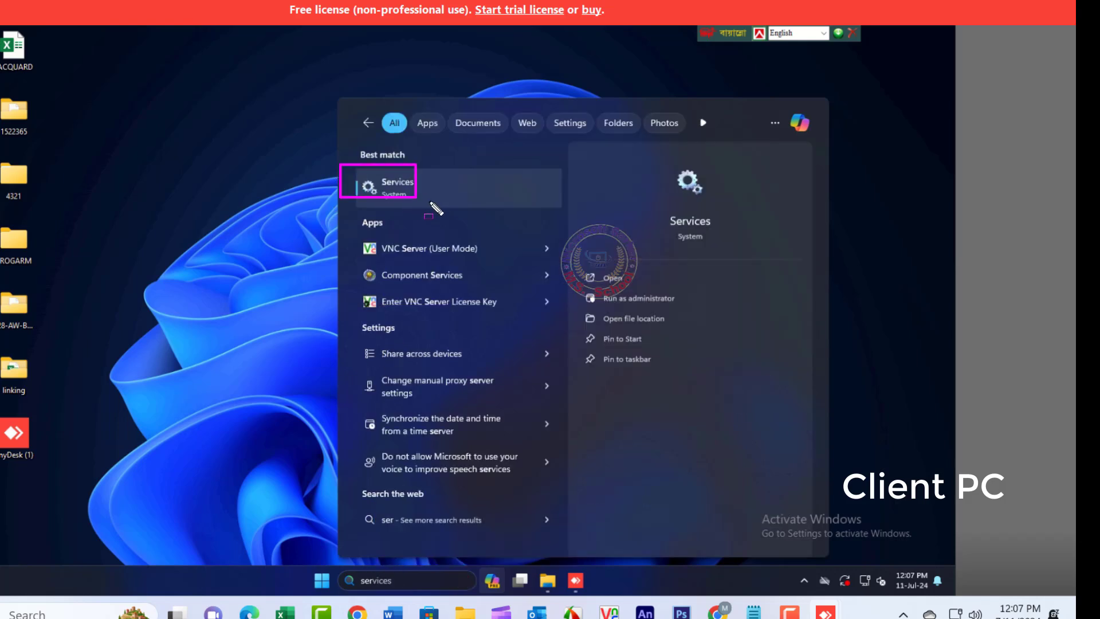
pyautogui.click(394, 189)
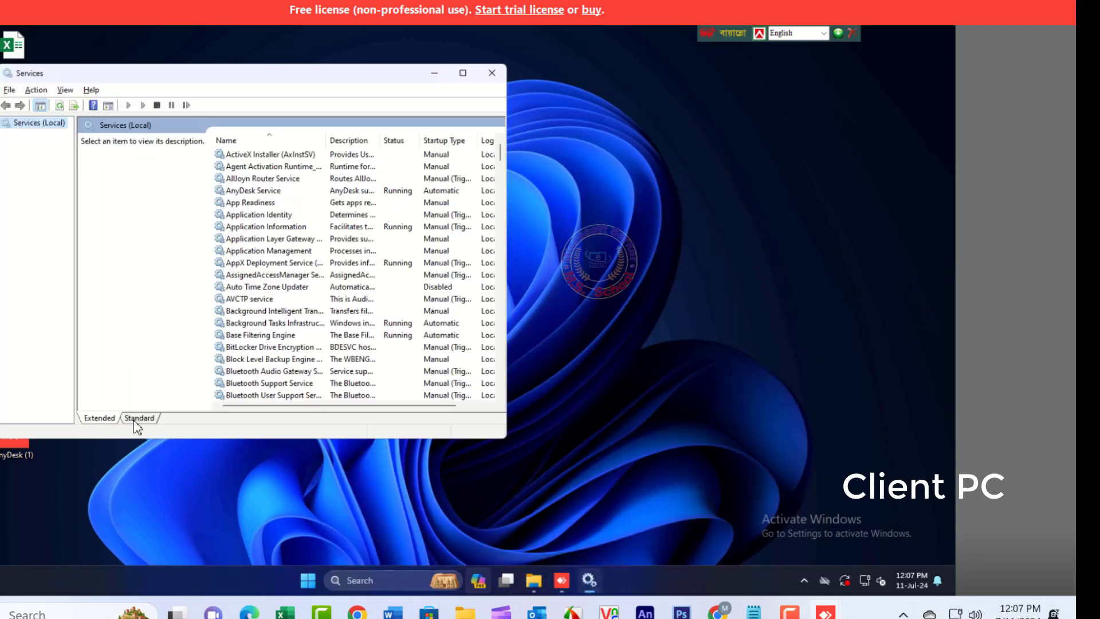
# Find the Print Spooler service in the list and restart it
pyautogui.click(135, 421)
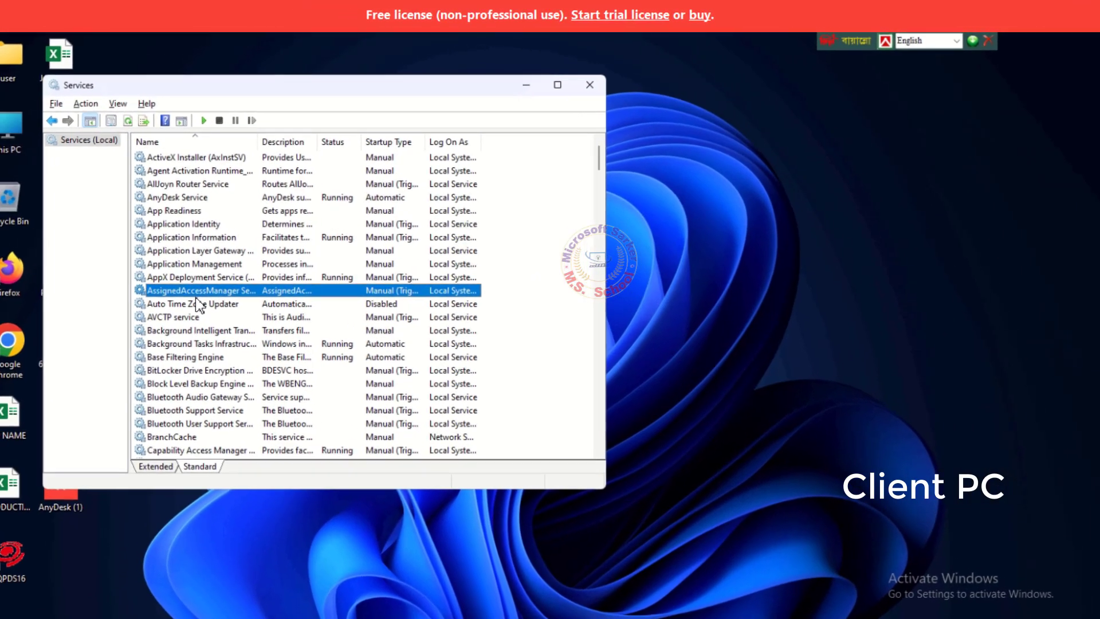
pyautogui.scroll(-4, 138, 279)
pyautogui.scroll(-6, 205, 319)
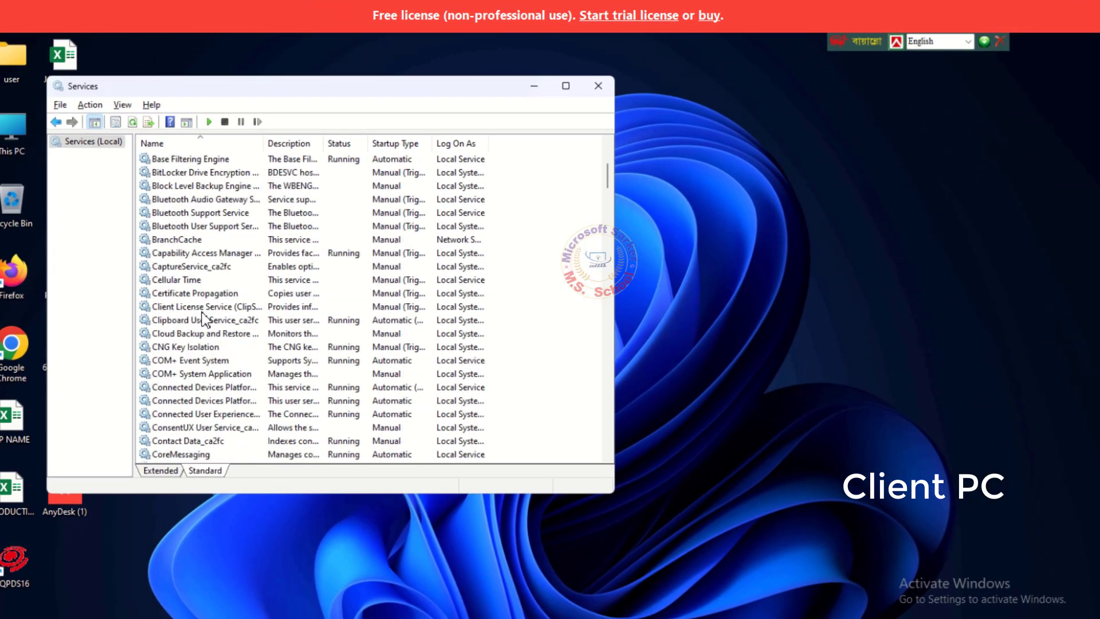
pyautogui.scroll(-12, 205, 319)
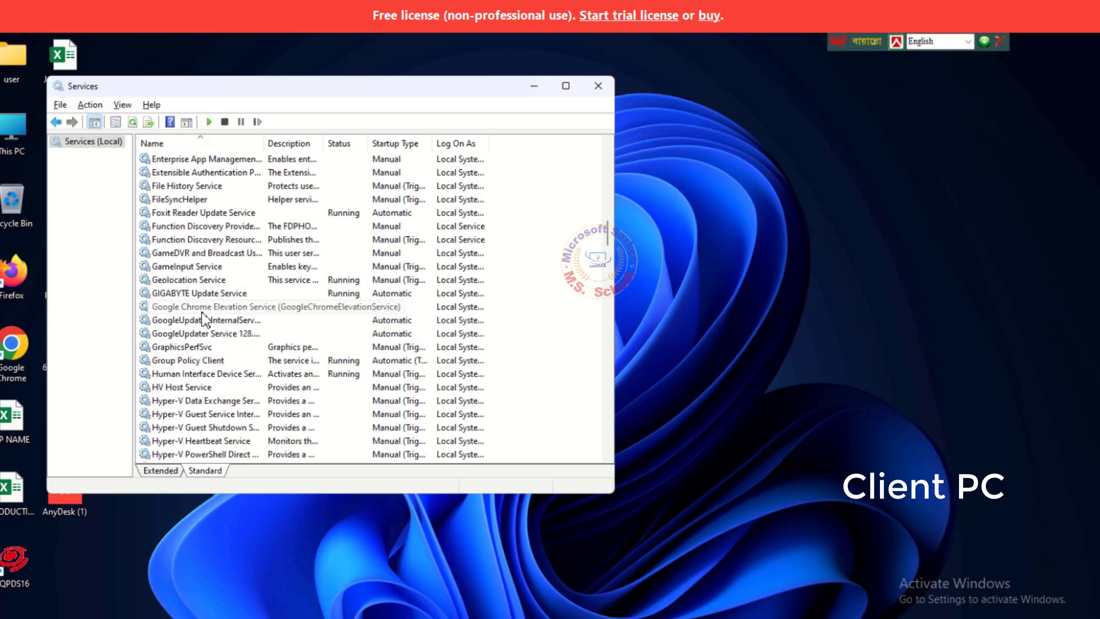
pyautogui.scroll(-20, 205, 319)
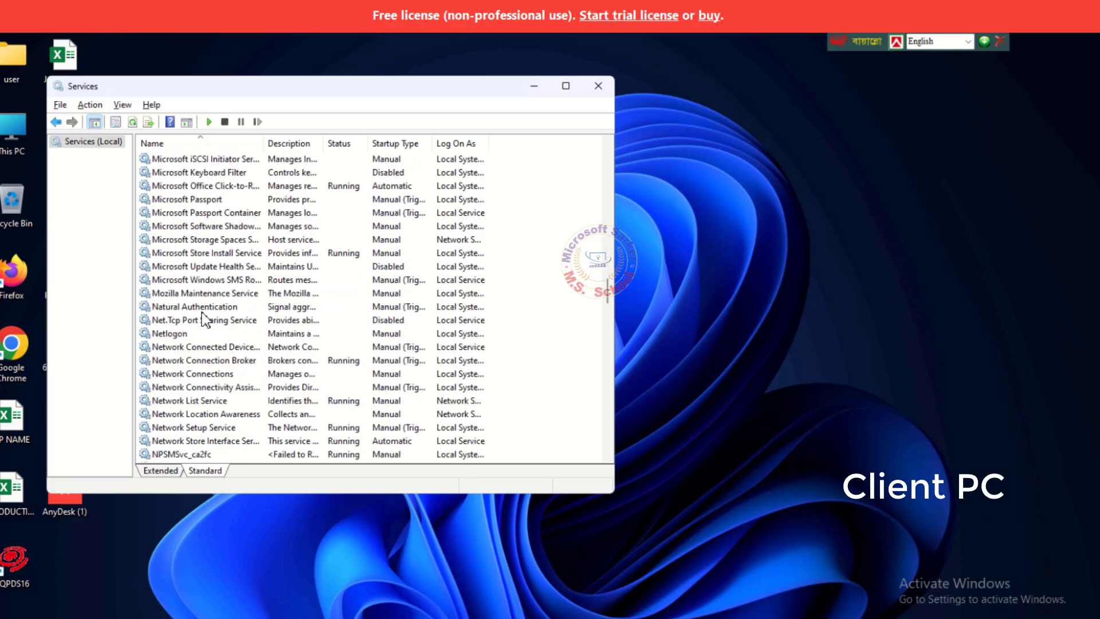
pyautogui.scroll(-2, 205, 319)
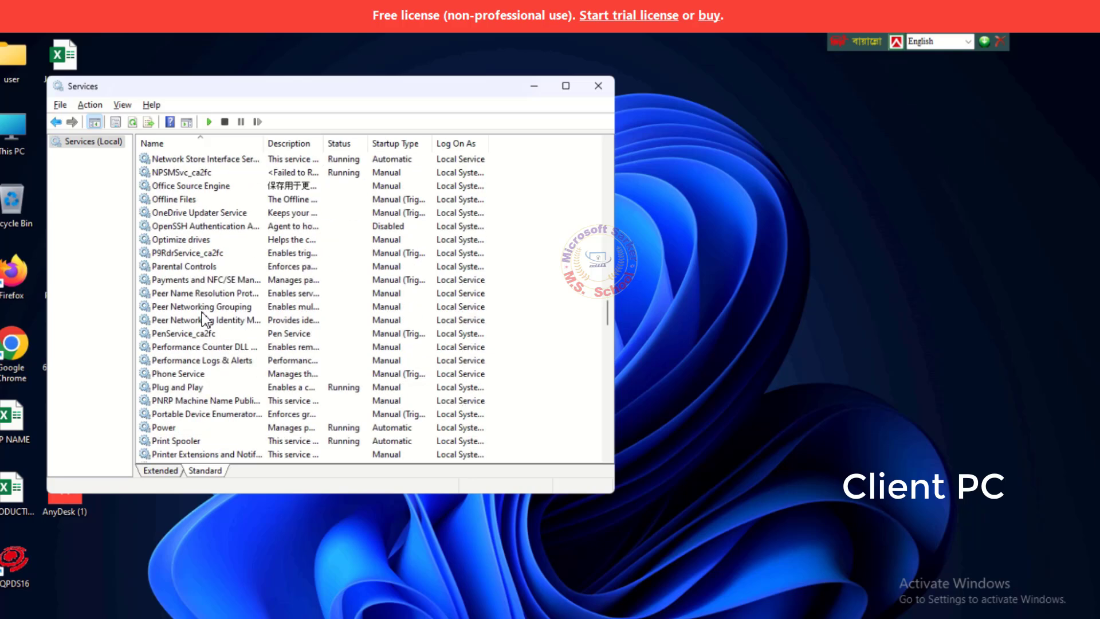
pyautogui.click(166, 441)
pyautogui.moveTo(392, 94); pyautogui.dragTo(515, 93)
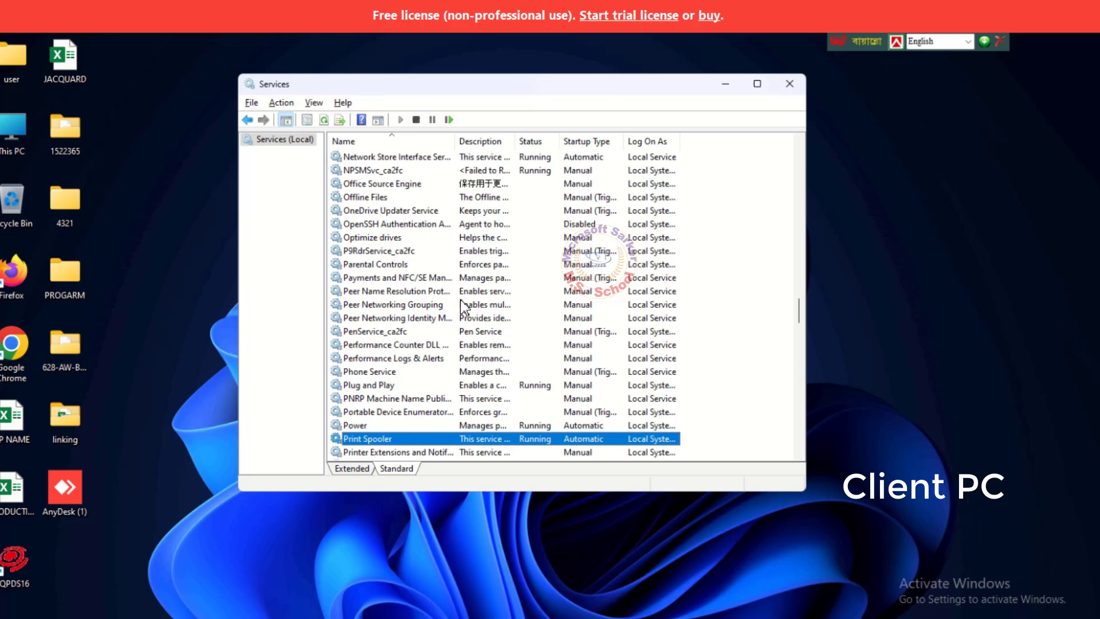
pyautogui.rightClick(373, 441)
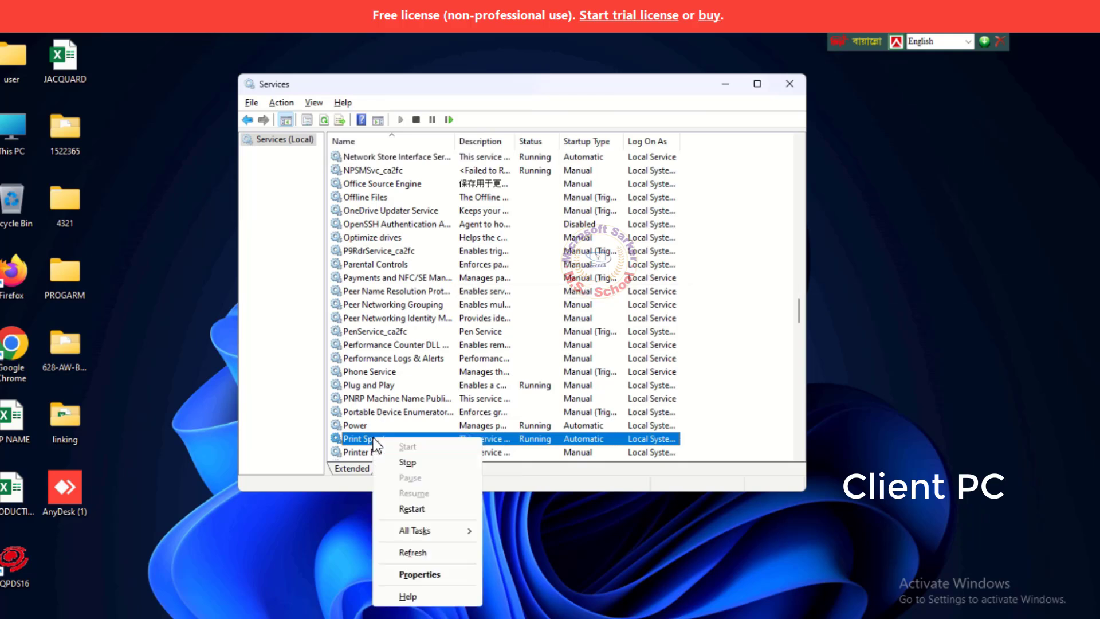
pyautogui.click(413, 509)
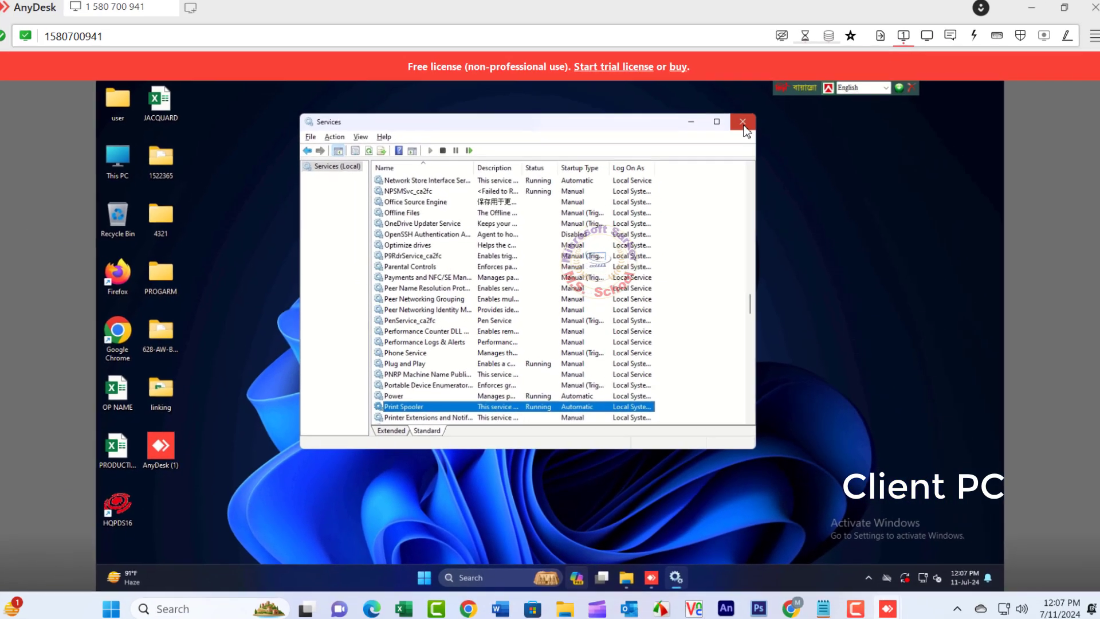
# Close Services, open \\192.168.0.246 via Run, and bring up the shared EPSON L130 Series printer's options
pyautogui.click(789, 84)
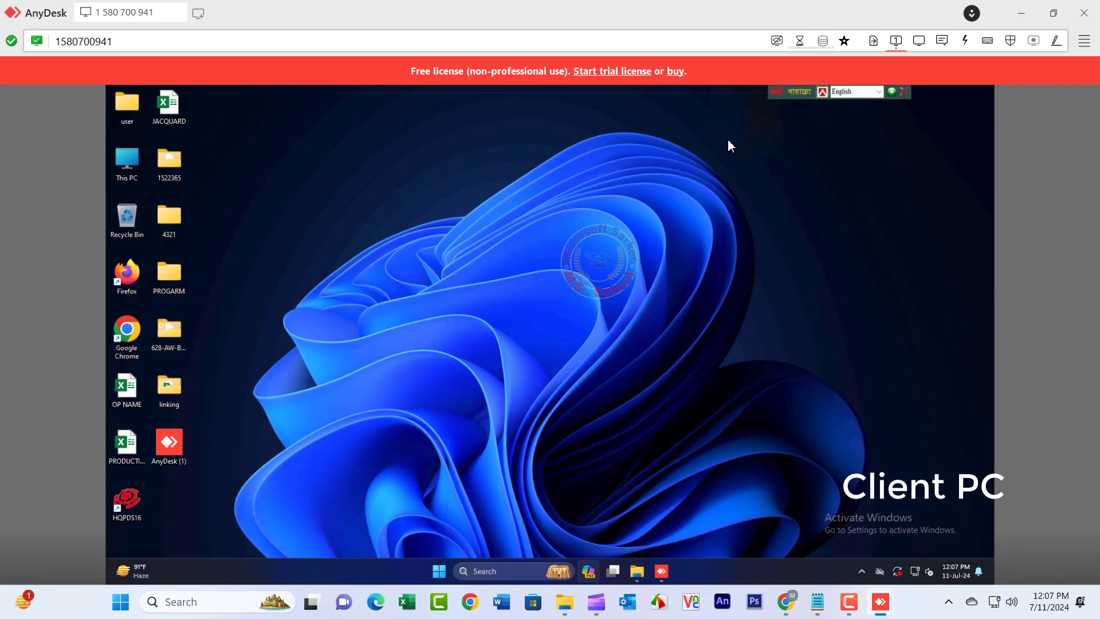
pyautogui.press('super+r')
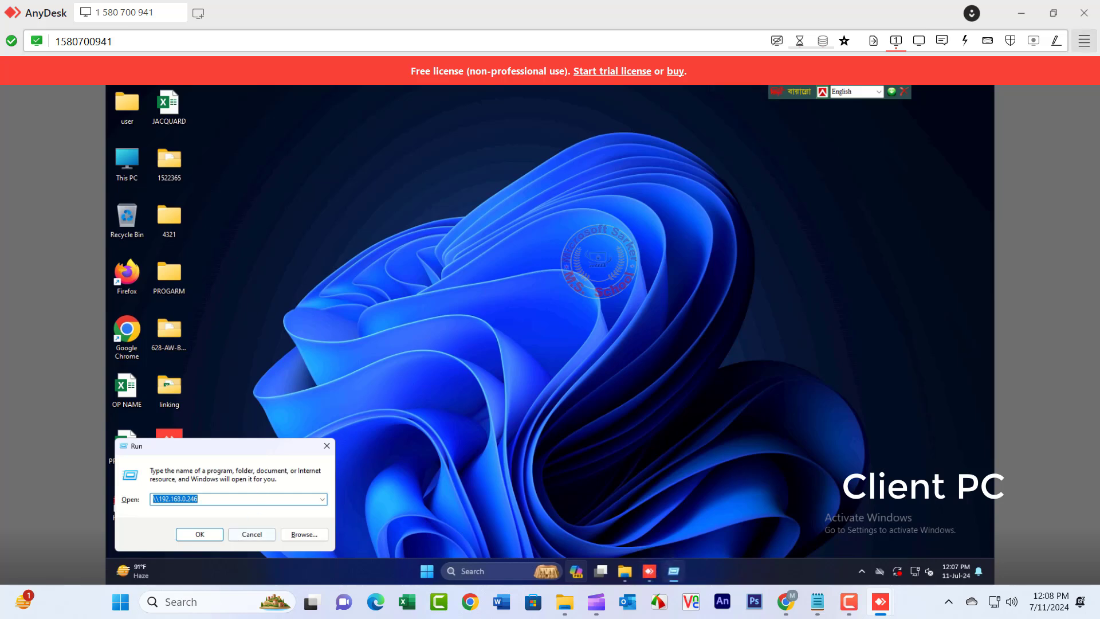
pyautogui.click(222, 499)
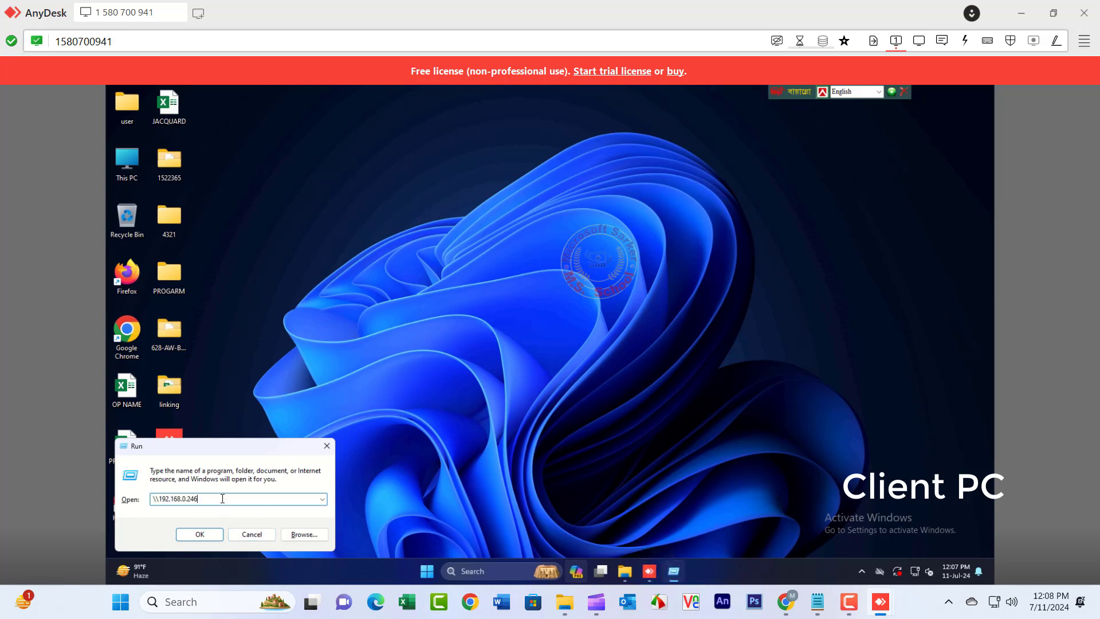
pyautogui.click(201, 534)
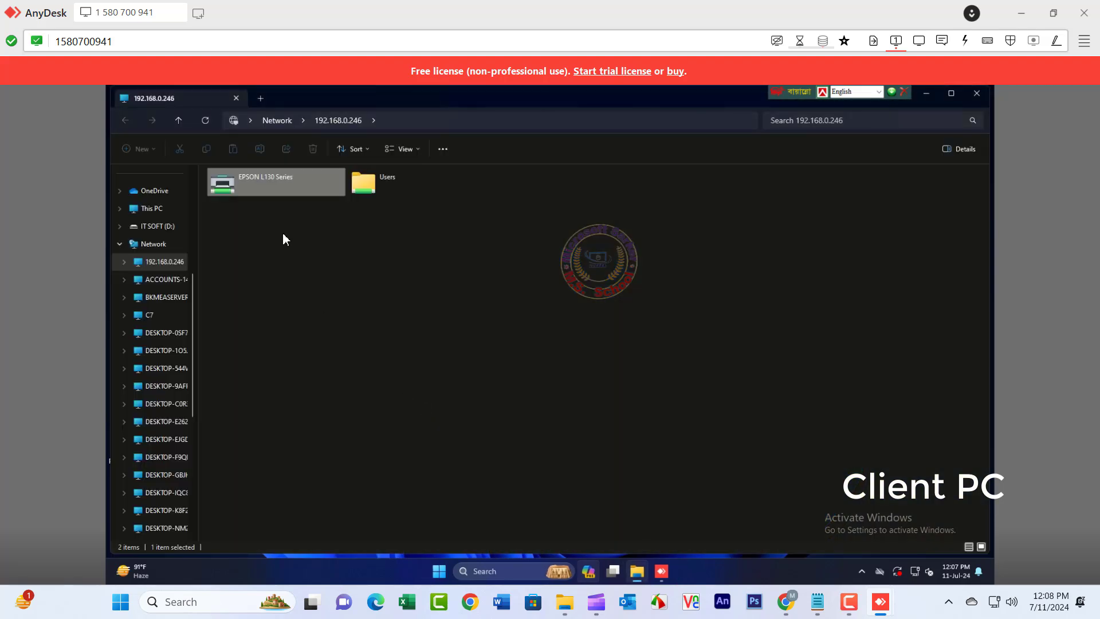
pyautogui.rightClick(253, 173)
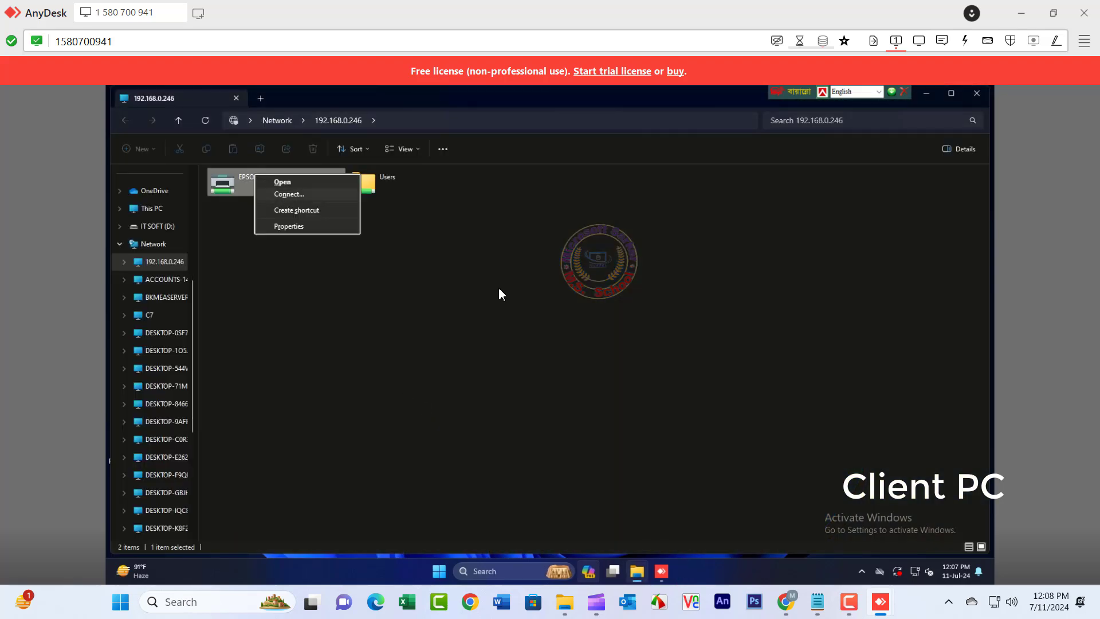